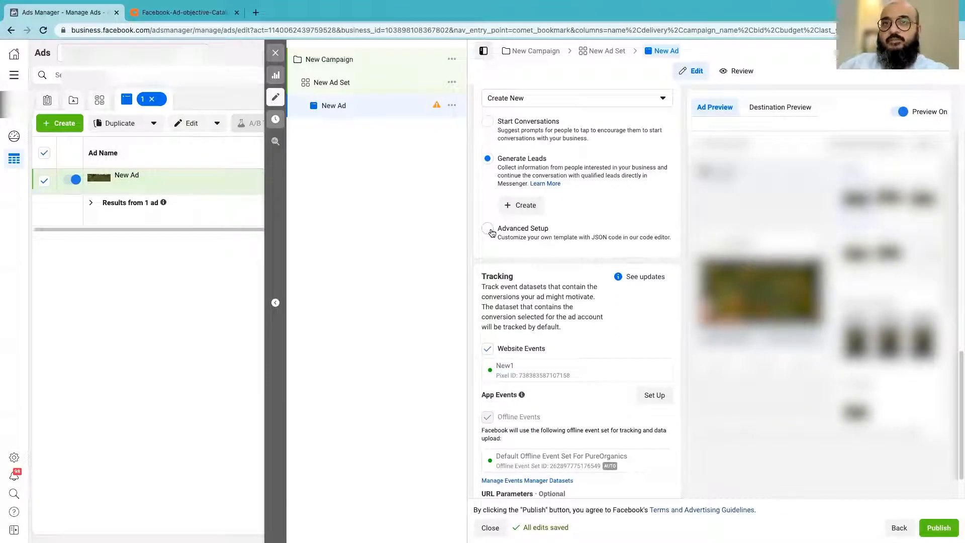
# Step: Choose Advanced Setup for the message template, look through its JSON code, and close the editor without saving
pyautogui.click(491, 233)
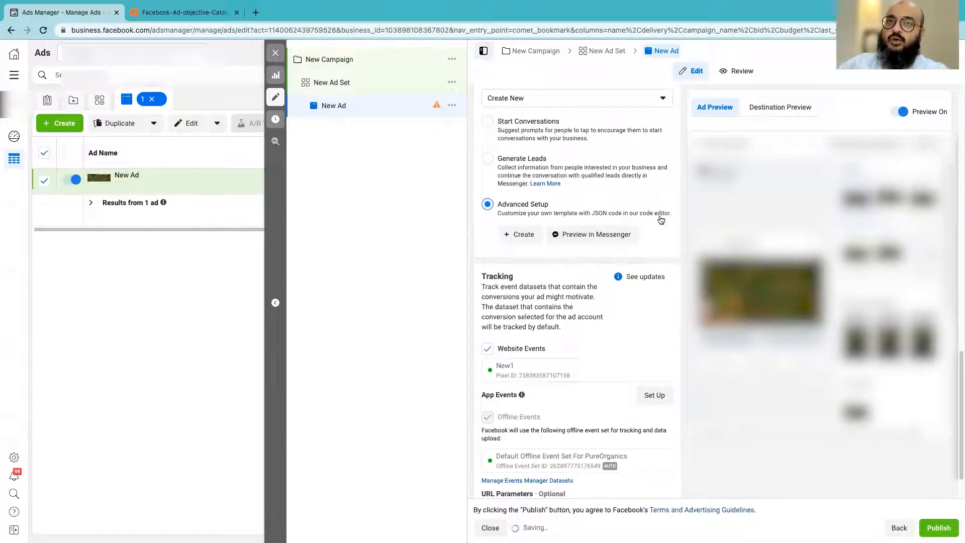
pyautogui.click(523, 234)
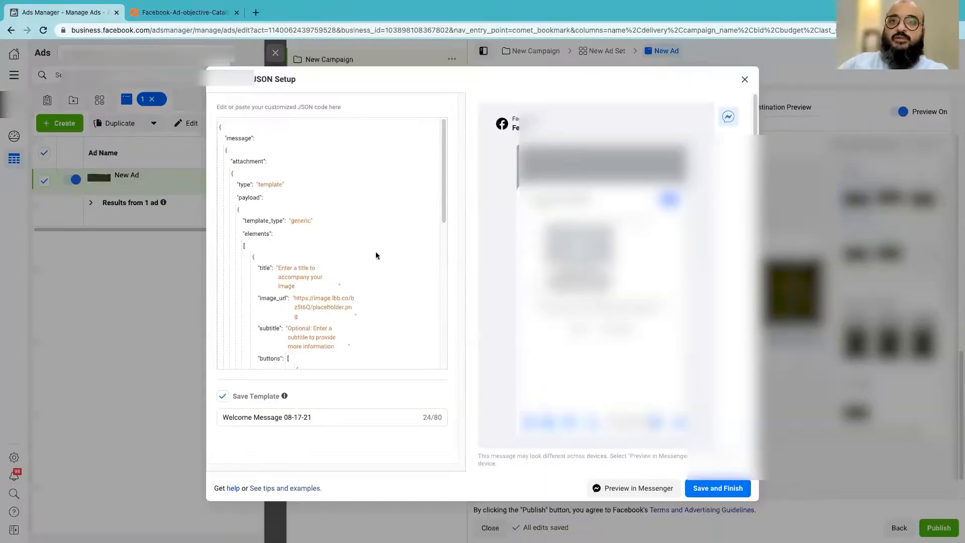
pyautogui.scroll(-10, 370, 266)
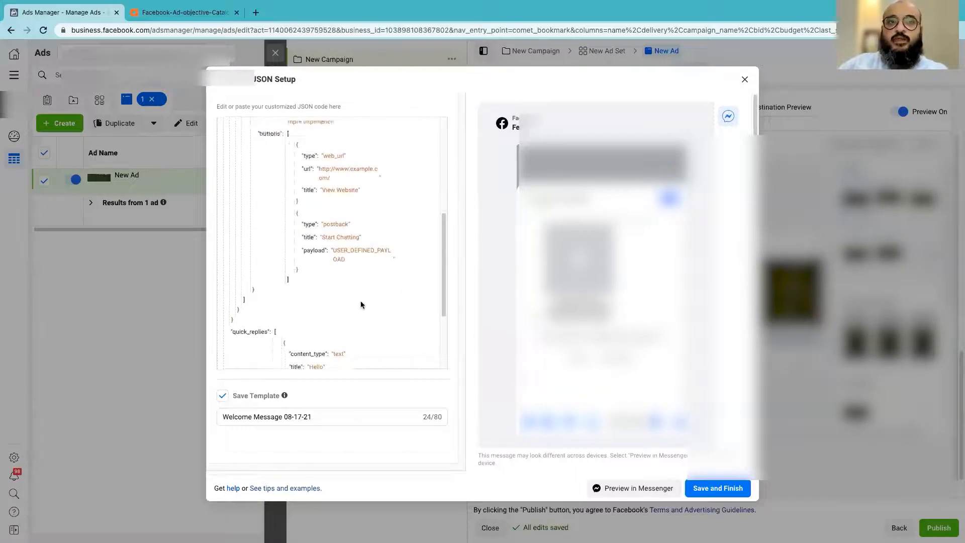
pyautogui.scroll(5, 367, 335)
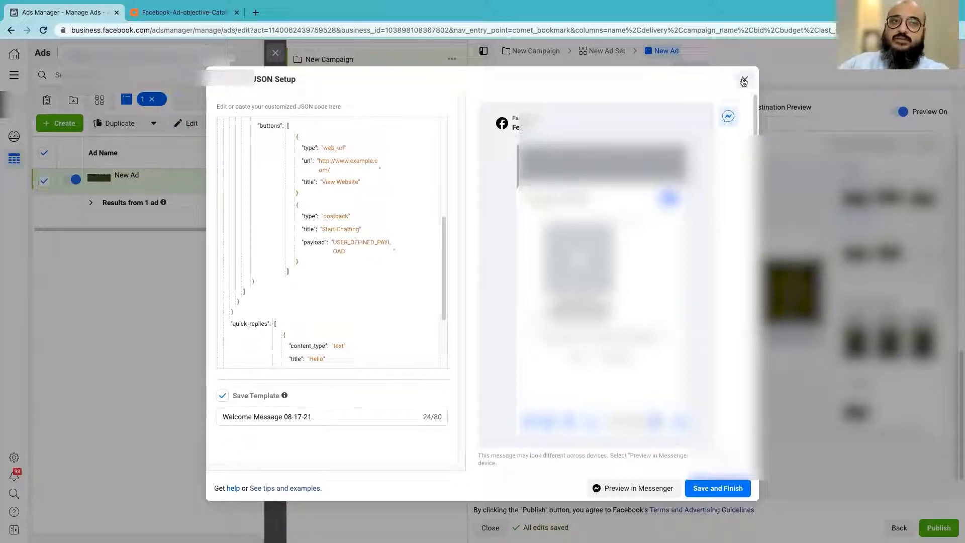
pyautogui.scroll(5, 345, 304)
pyautogui.scroll(-7, 345, 303)
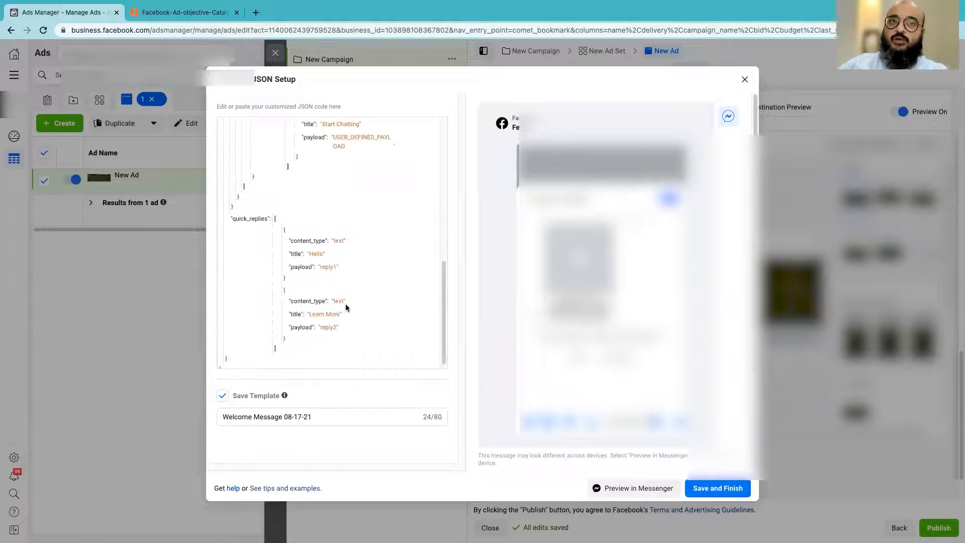
pyautogui.click(744, 79)
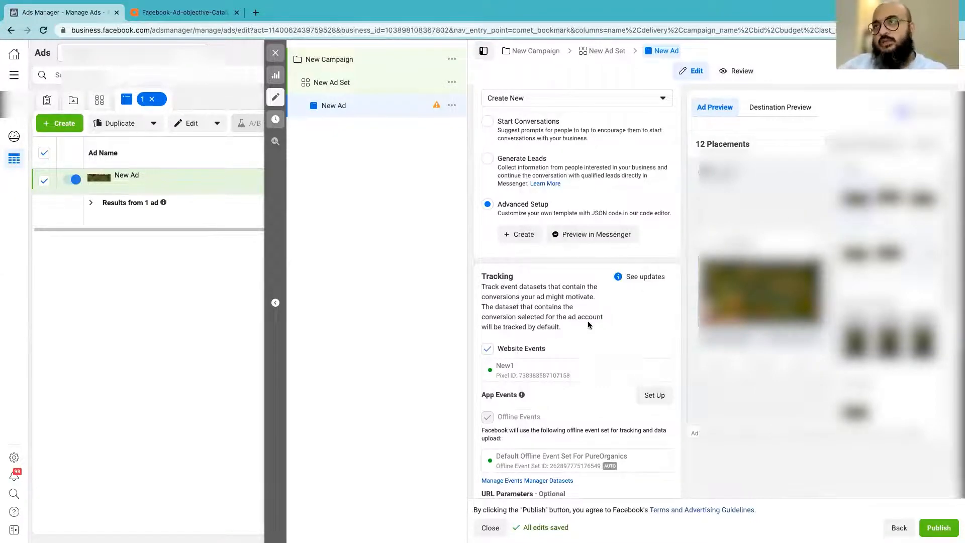
# Step: Review the ad's tracking section, including website, app and offline events and URL parameters, and return to the start of the ad settings
pyautogui.scroll(-1, 610, 315)
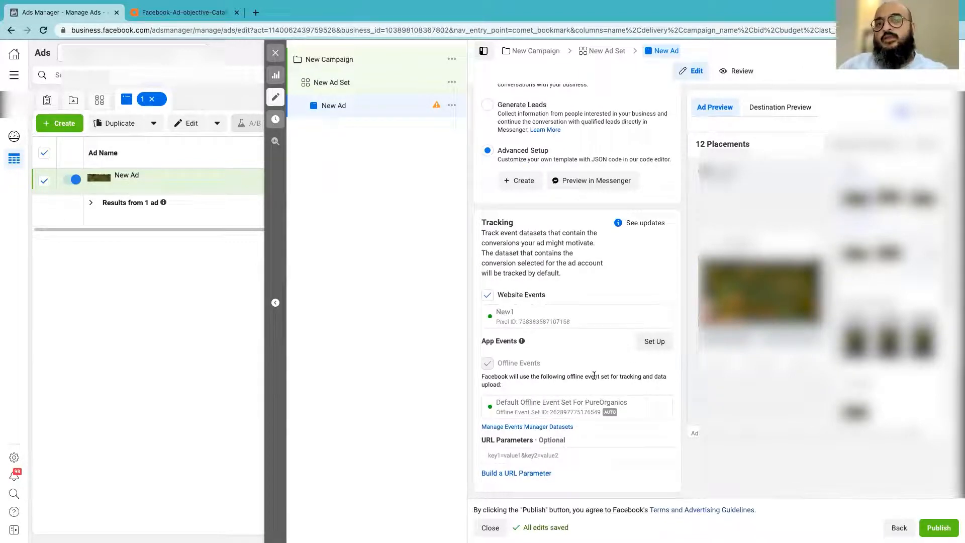
pyautogui.scroll(1, 613, 403)
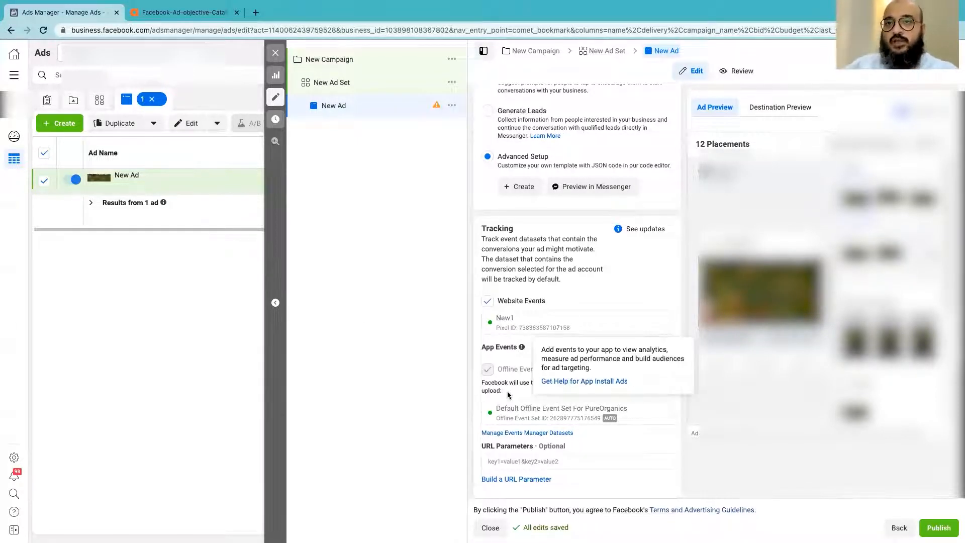
pyautogui.scroll(-1, 604, 458)
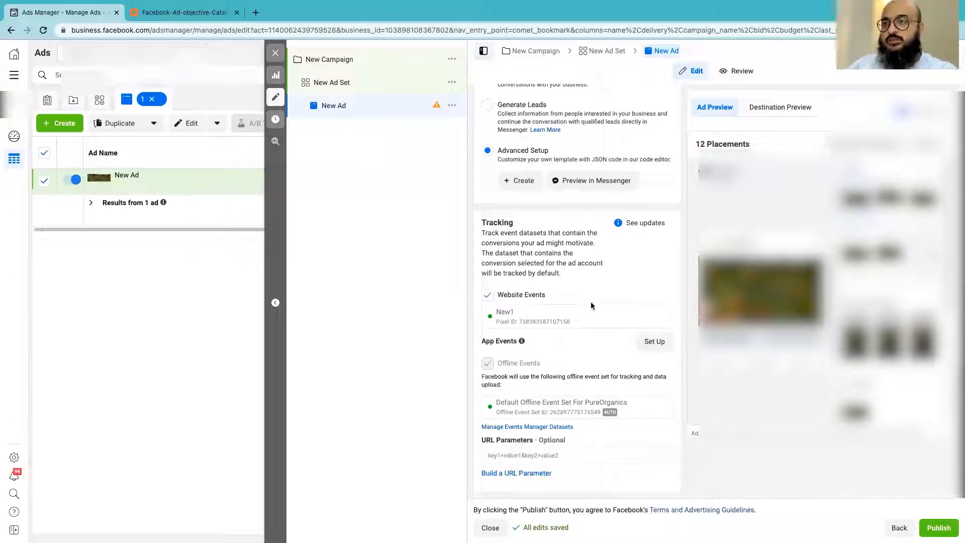
pyautogui.scroll(2, 568, 258)
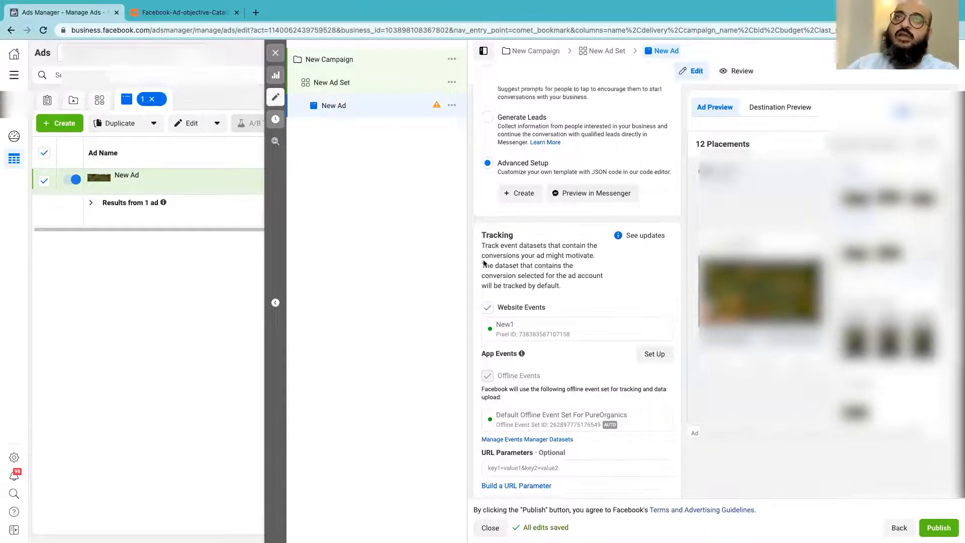
pyautogui.scroll(4, 568, 258)
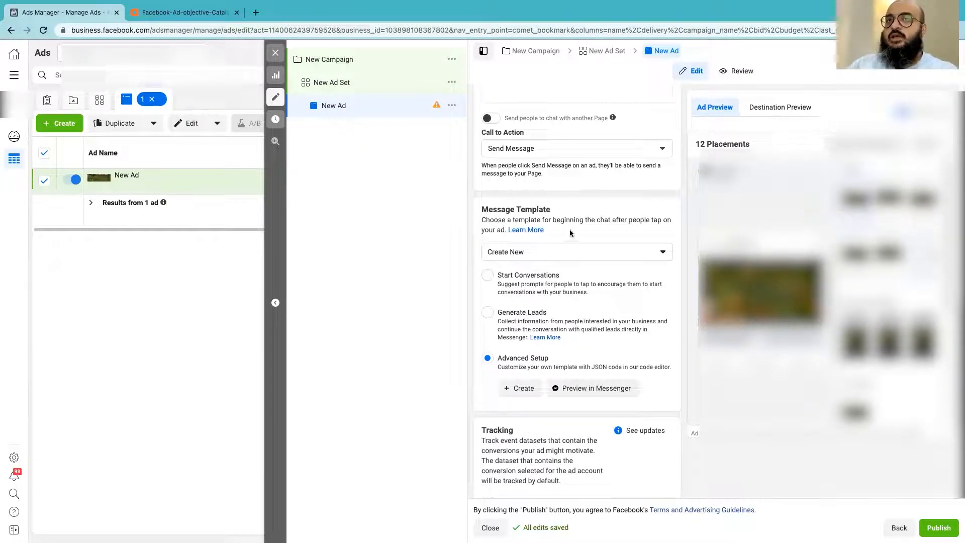
pyautogui.scroll(12, 629, 391)
pyautogui.scroll(2, 630, 394)
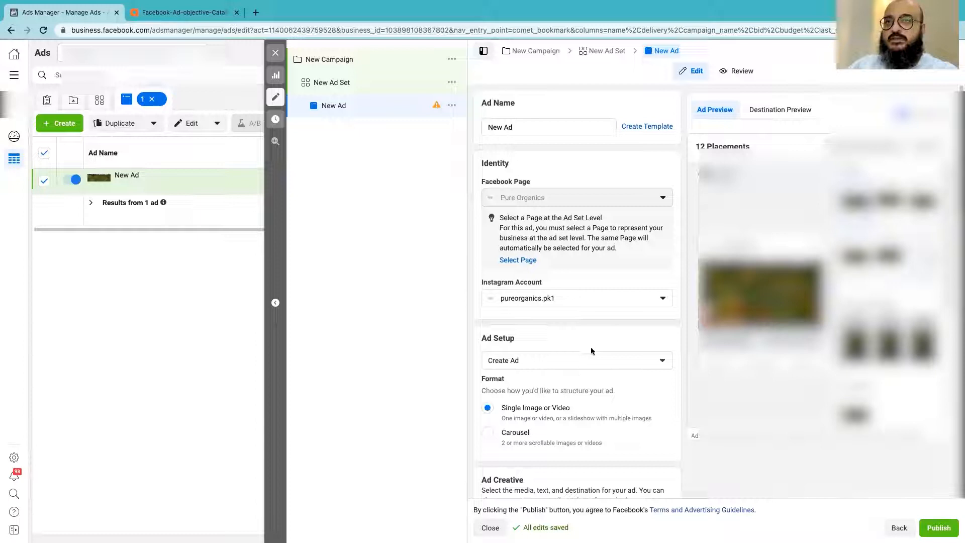
# Step: In New Ad Set, keep the Click to Message ad type and switch the messaging app from Messenger to WhatsApp
pyautogui.click(333, 84)
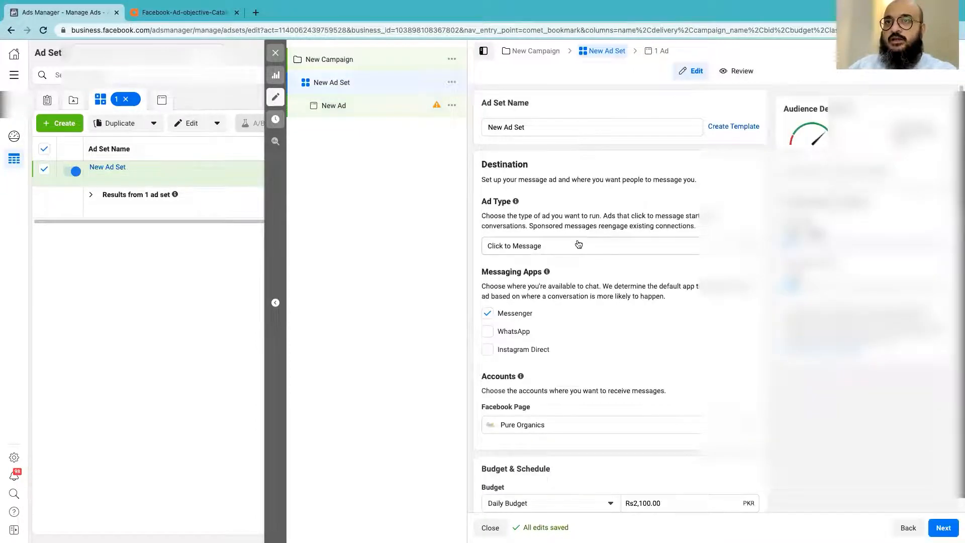
pyautogui.click(578, 244)
pyautogui.click(696, 211)
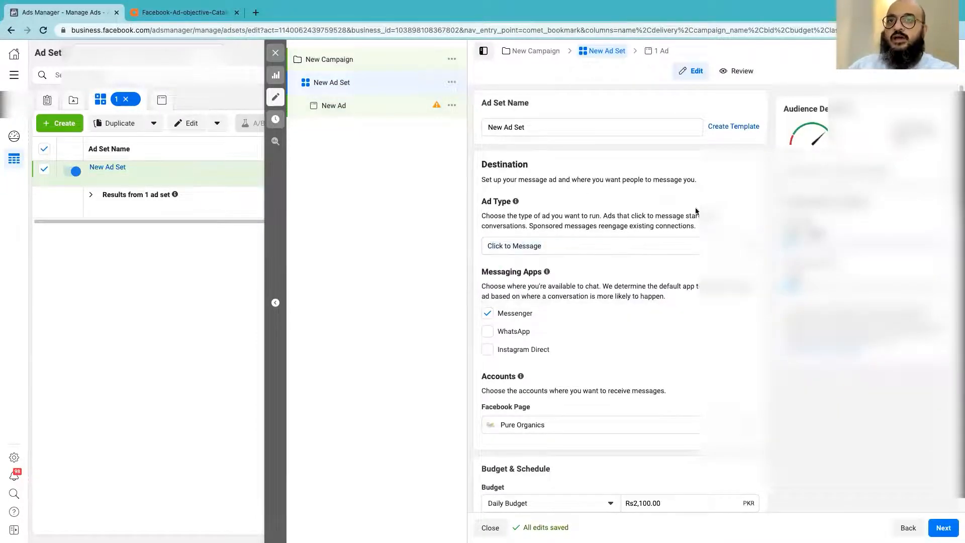
pyautogui.click(487, 331)
pyautogui.click(487, 313)
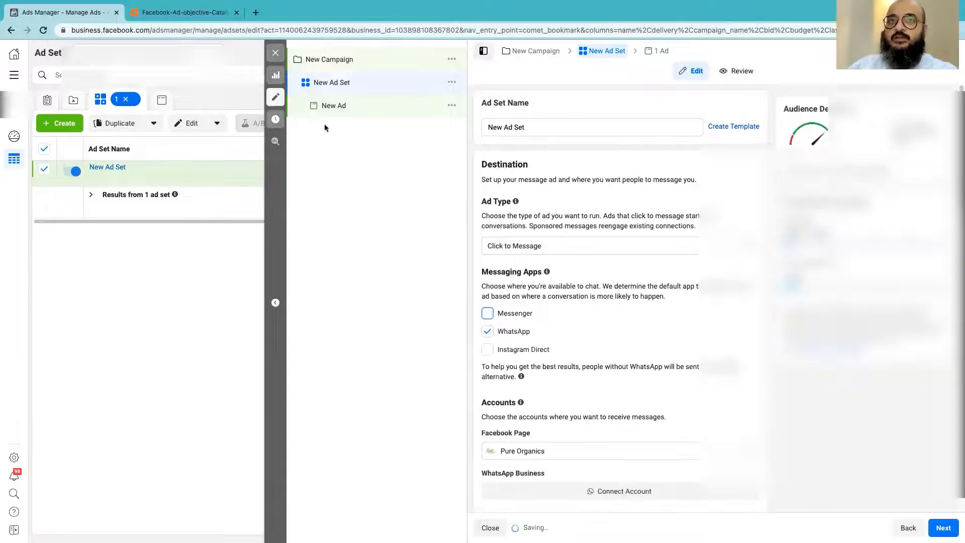
# Step: Examine New Ad's headline, call to action and message template options for the WhatsApp destination
pyautogui.click(346, 103)
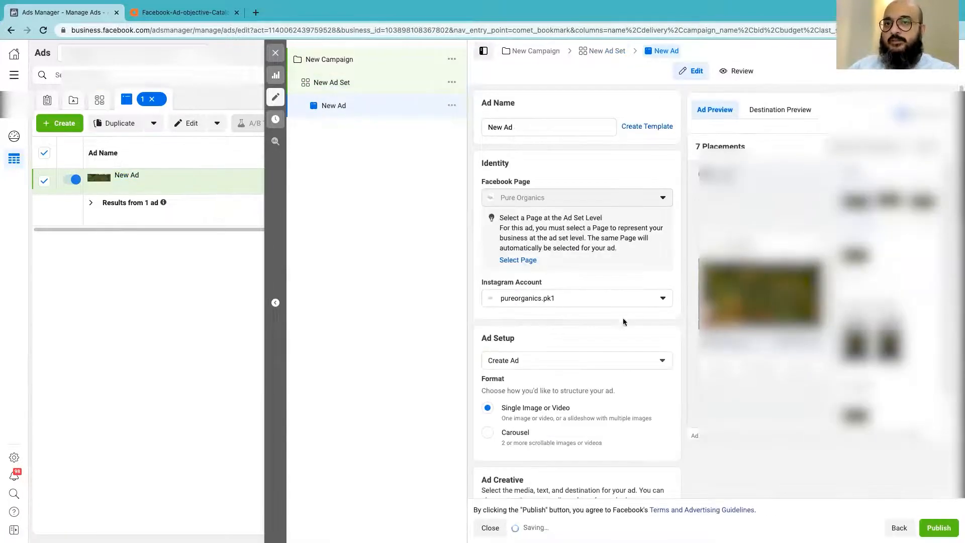
pyautogui.scroll(-8, 623, 321)
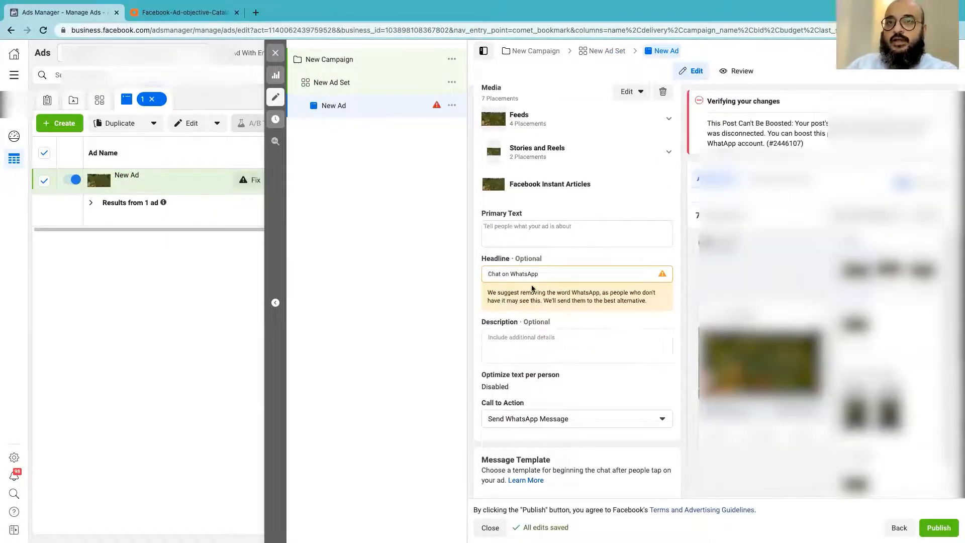
pyautogui.click(535, 276)
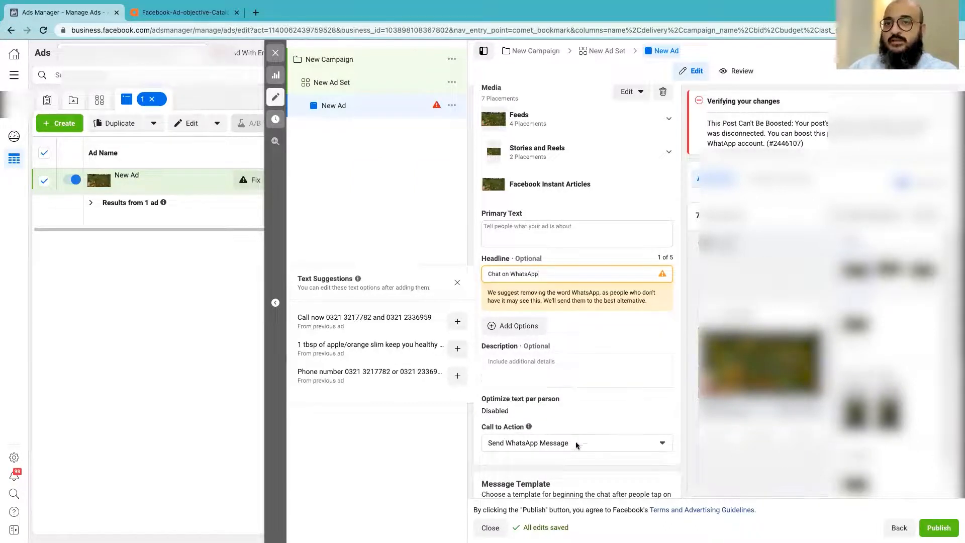
pyautogui.scroll(-2, 593, 402)
pyautogui.scroll(-1, 563, 397)
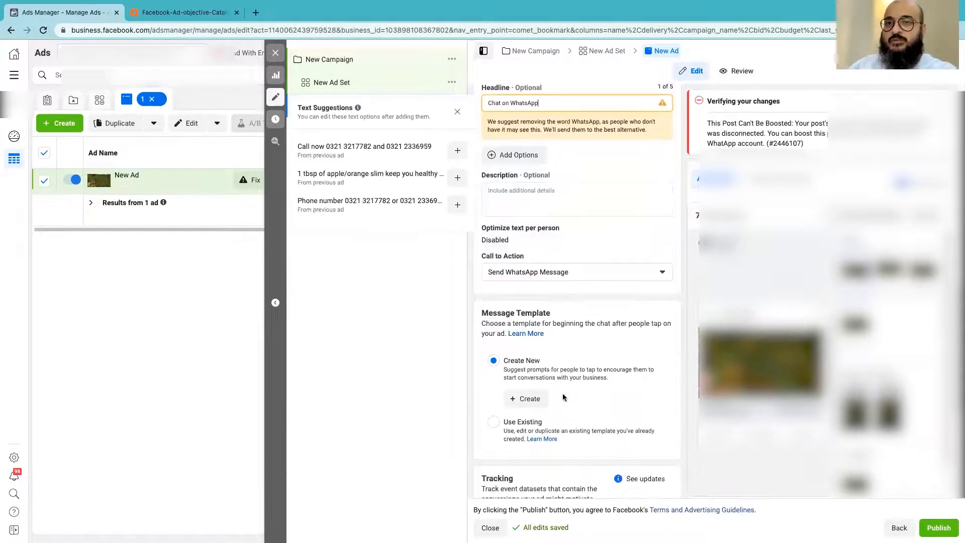
pyautogui.scroll(-1, 592, 392)
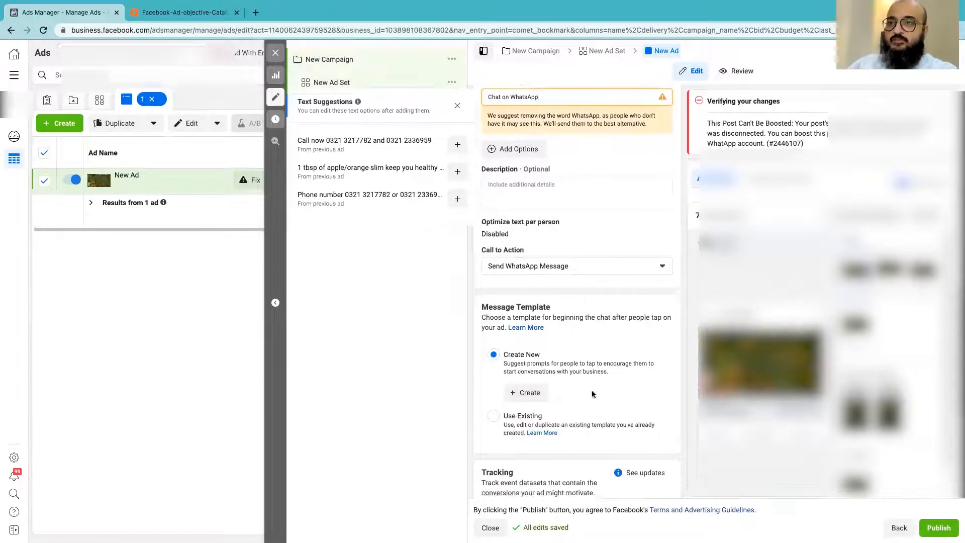
# Step: Open a new WhatsApp message template, view its greeting and frequently asked questions, and close it without saving
pyautogui.click(527, 376)
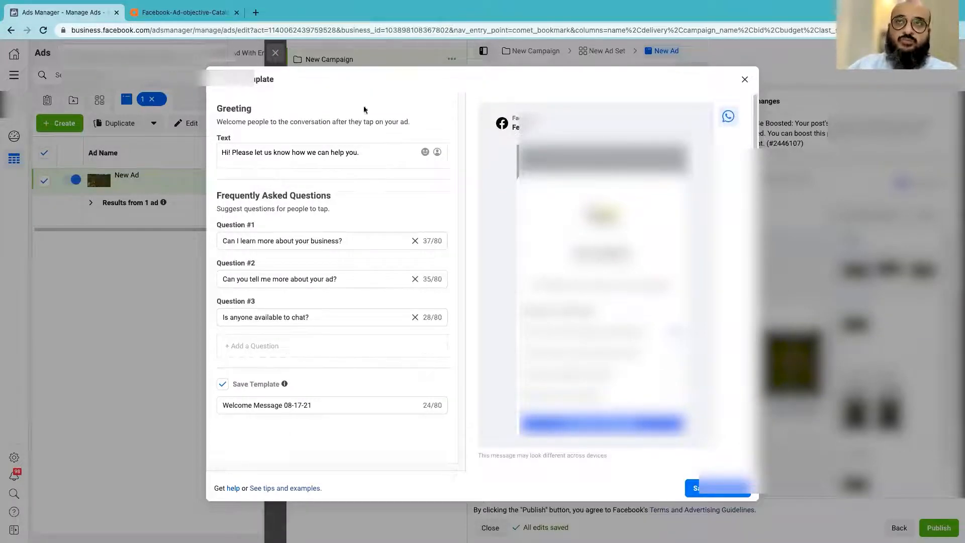
pyautogui.click(744, 79)
pyautogui.scroll(-4, 653, 372)
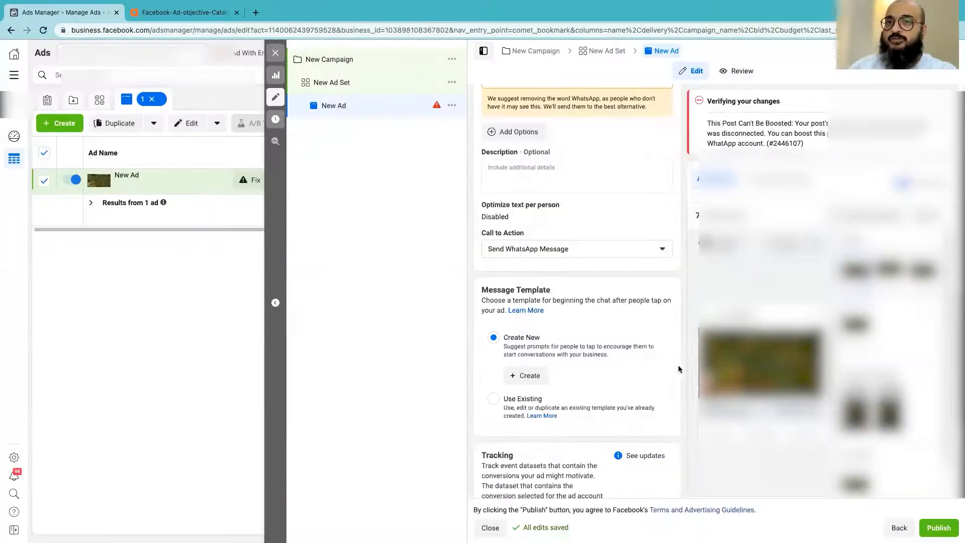
# Step: Check the call-to-action choices of the WhatsApp ad, leaving Send WhatsApp Message selected, and look over the message template section again
pyautogui.scroll(3, 641, 375)
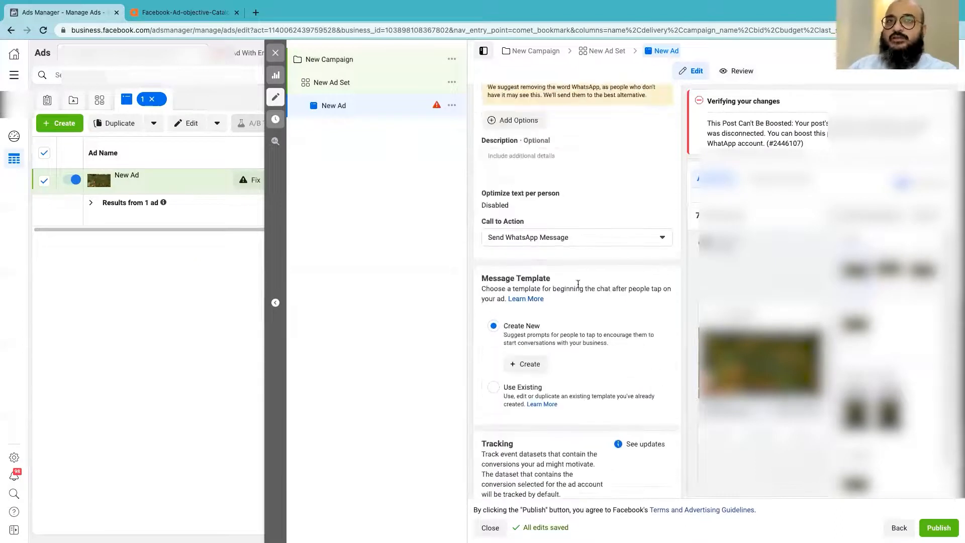
pyautogui.scroll(5, 578, 284)
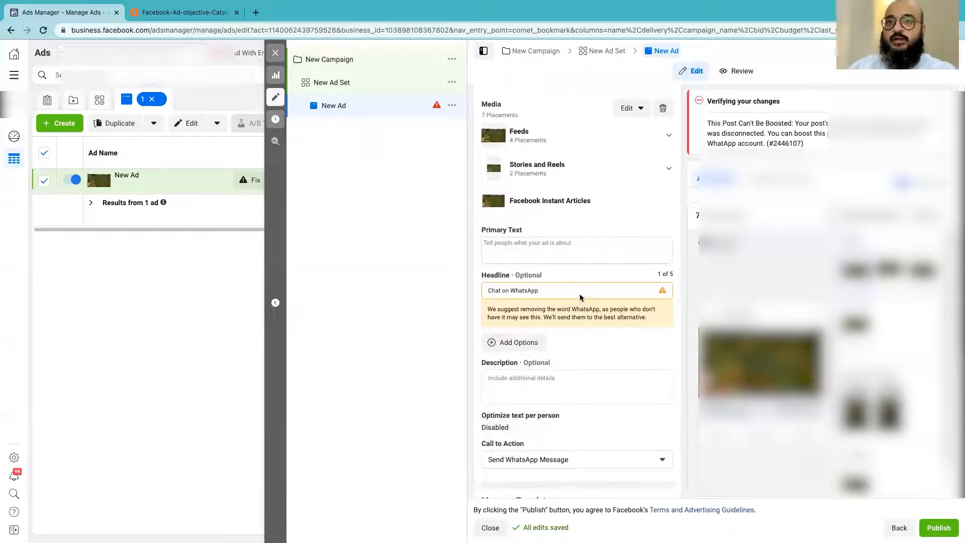
pyautogui.scroll(-2, 578, 291)
pyautogui.scroll(1, 582, 396)
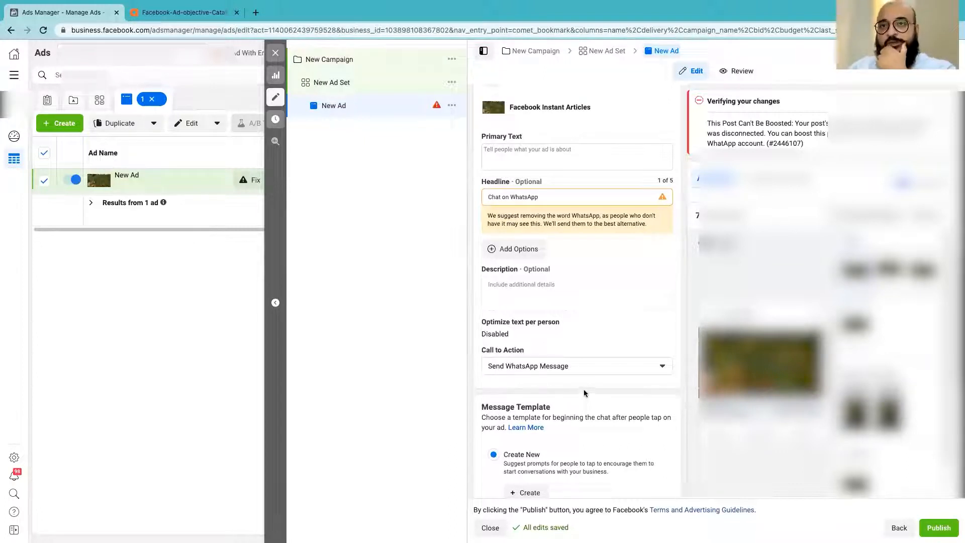
pyautogui.click(596, 366)
pyautogui.click(632, 326)
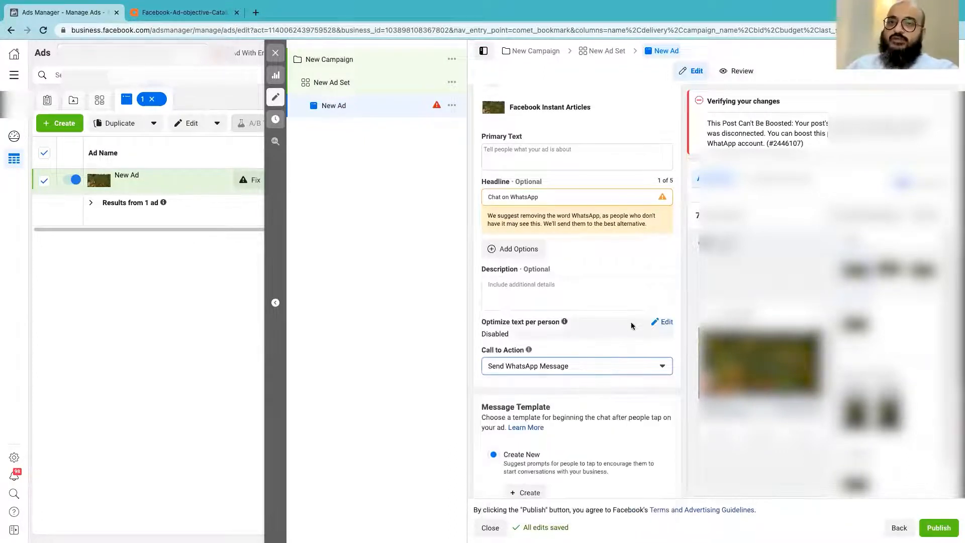
pyautogui.scroll(-7, 593, 369)
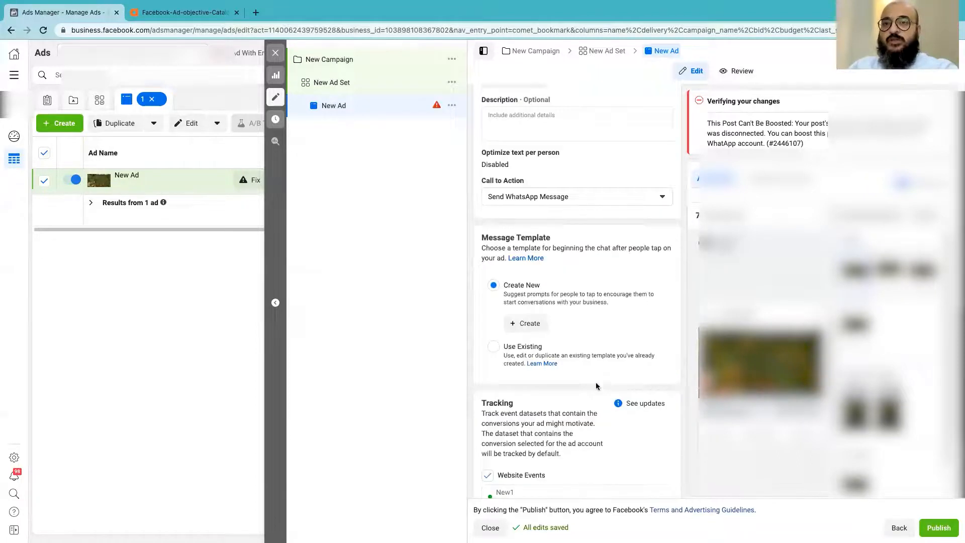
# Step: In New Ad Set, switch the messaging app from WhatsApp to Instagram Direct
pyautogui.click(345, 87)
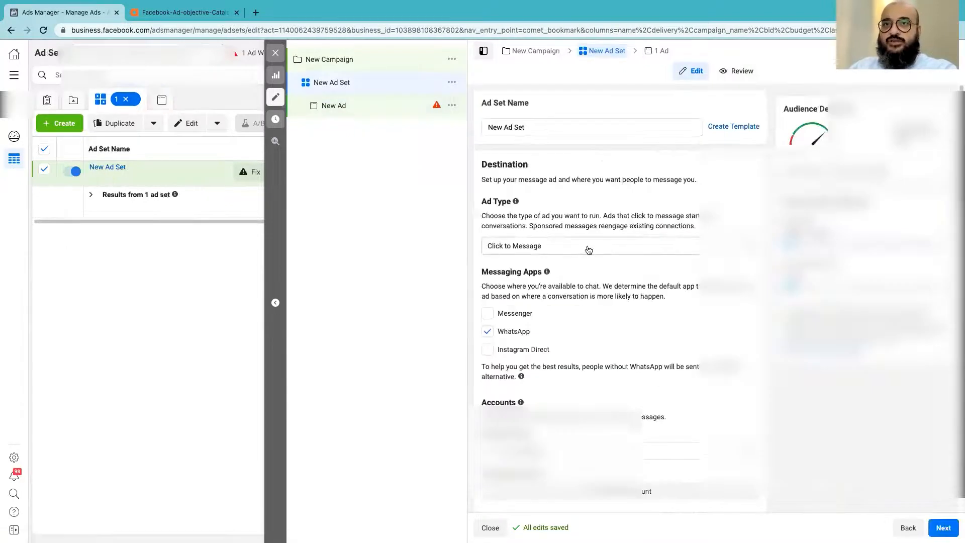
pyautogui.click(487, 331)
pyautogui.click(487, 348)
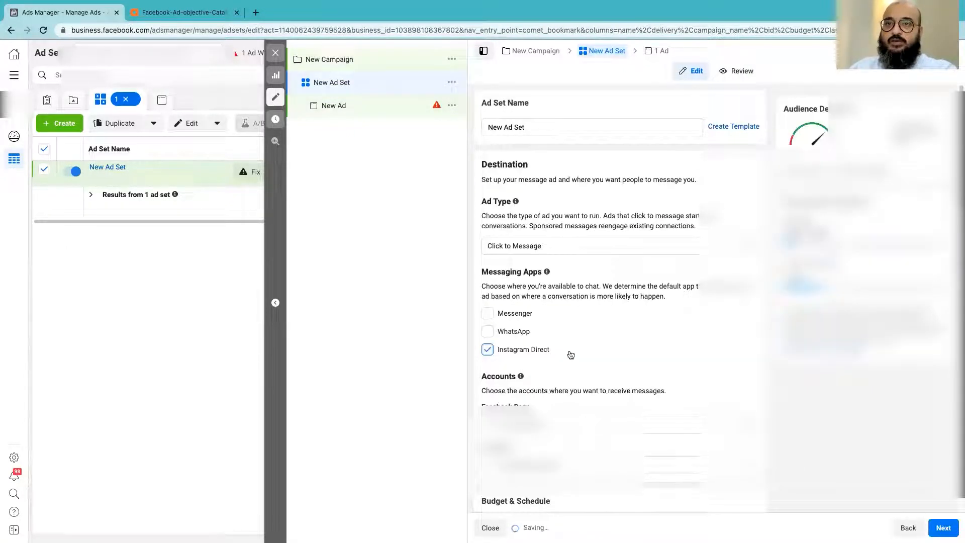
# Step: Open a new message template for New Ad, review its Instagram greeting, questions and automated response fields, and close it without saving
pyautogui.click(337, 106)
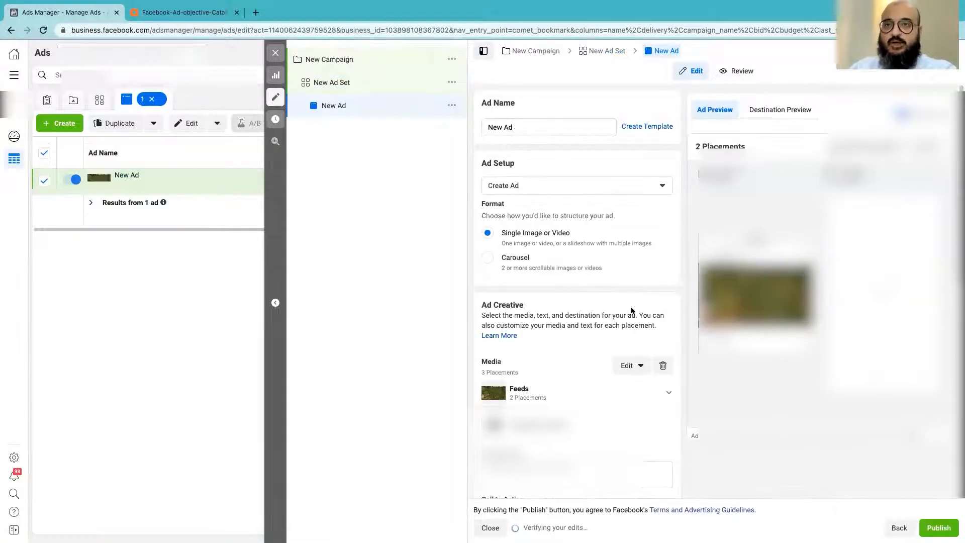
pyautogui.scroll(-5, 619, 301)
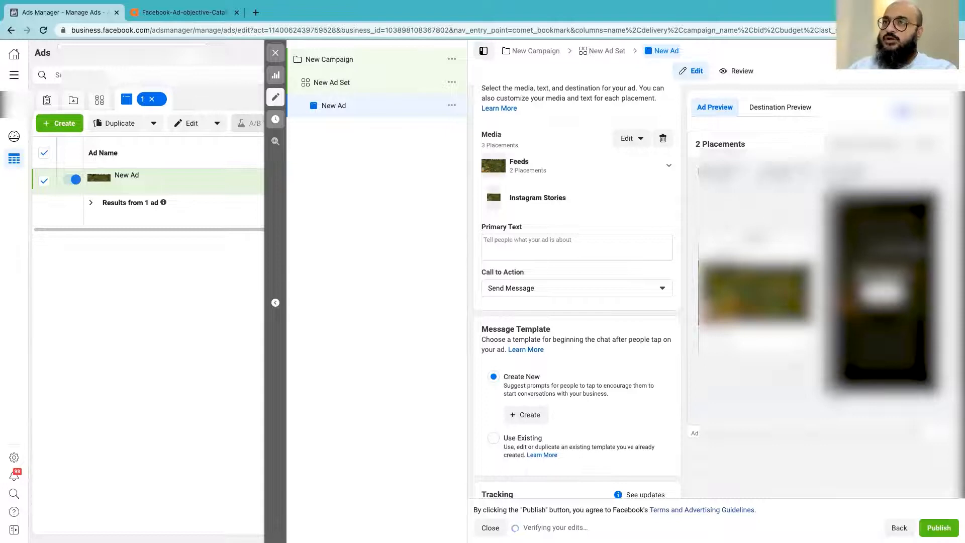
pyautogui.click(540, 416)
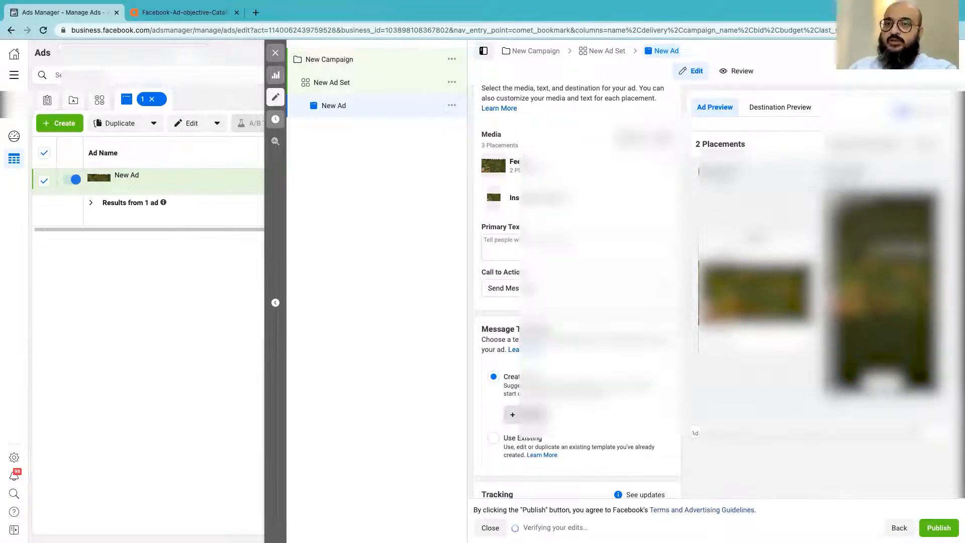
pyautogui.scroll(-5, 275, 224)
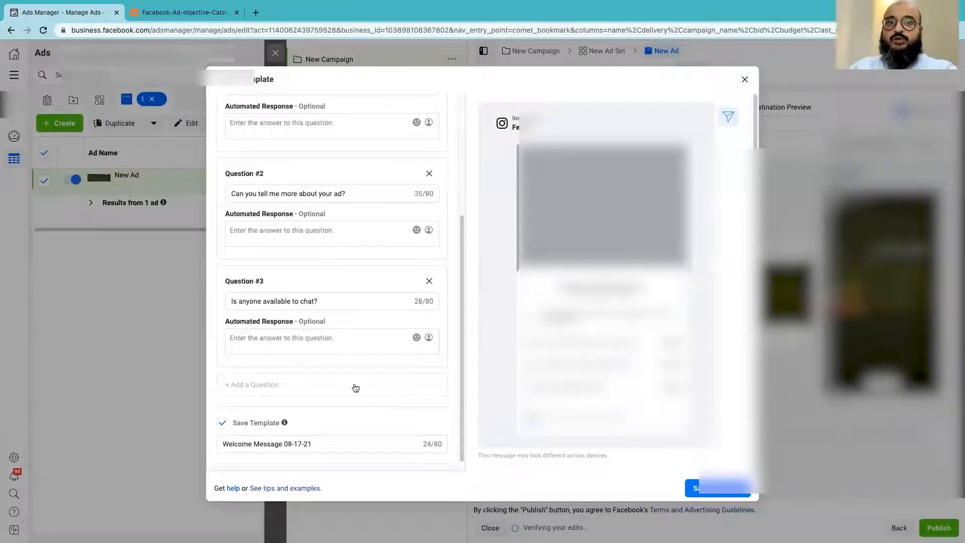
pyautogui.scroll(5, 374, 403)
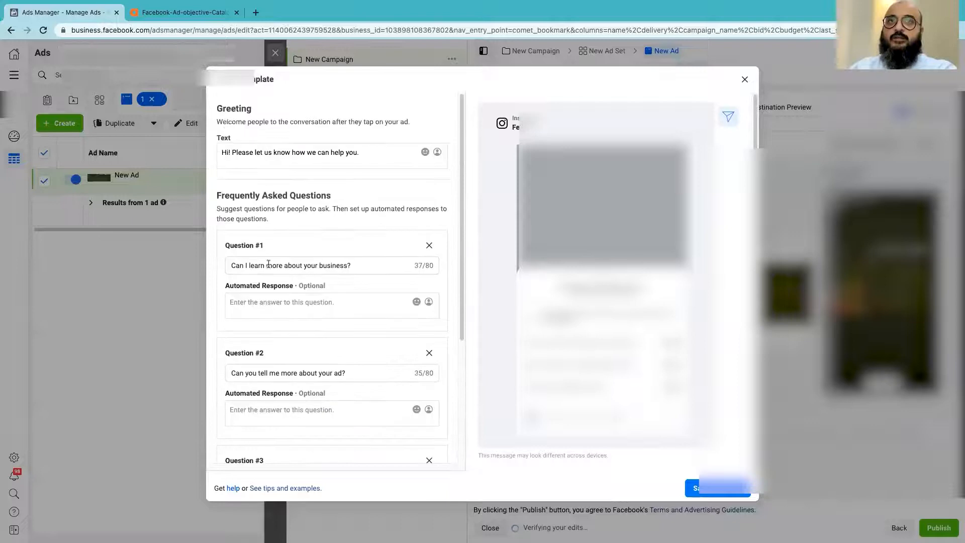
pyautogui.click(745, 79)
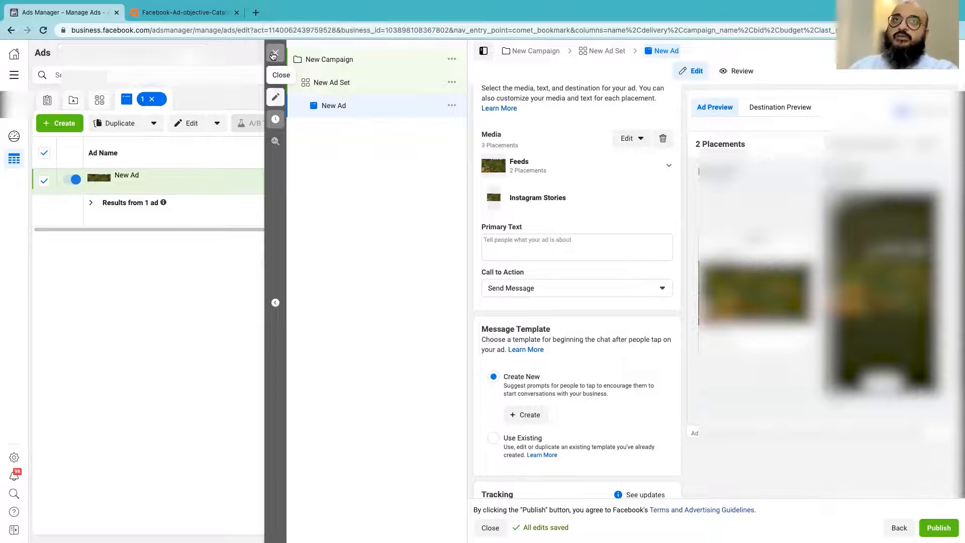
# Step: Close the ad editor without publishing and discard all draft items from the campaigns list
pyautogui.click(274, 53)
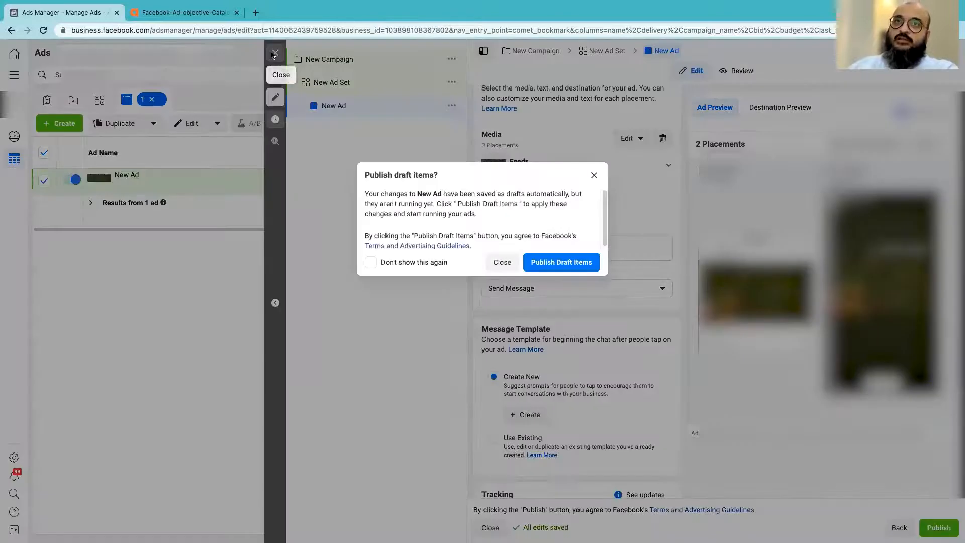
pyautogui.click(500, 263)
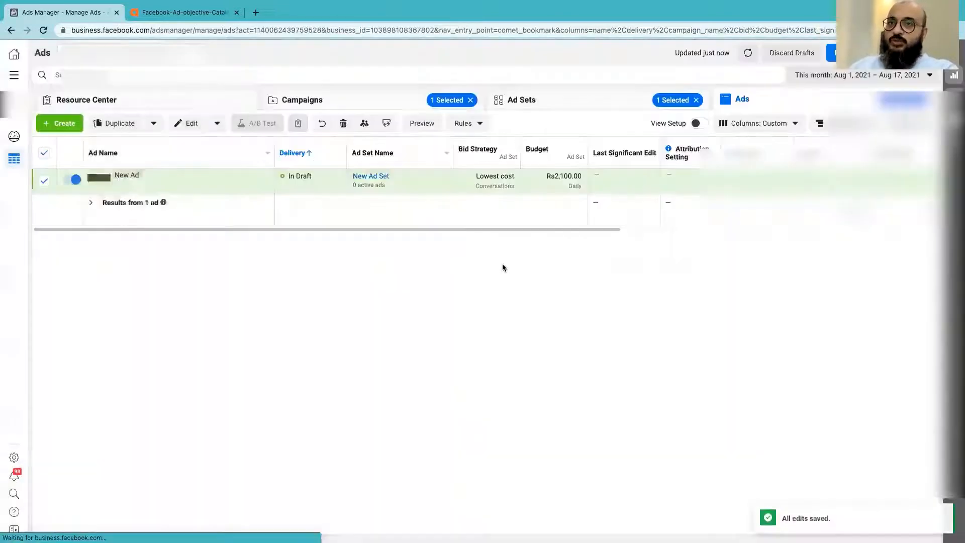
pyautogui.click(536, 102)
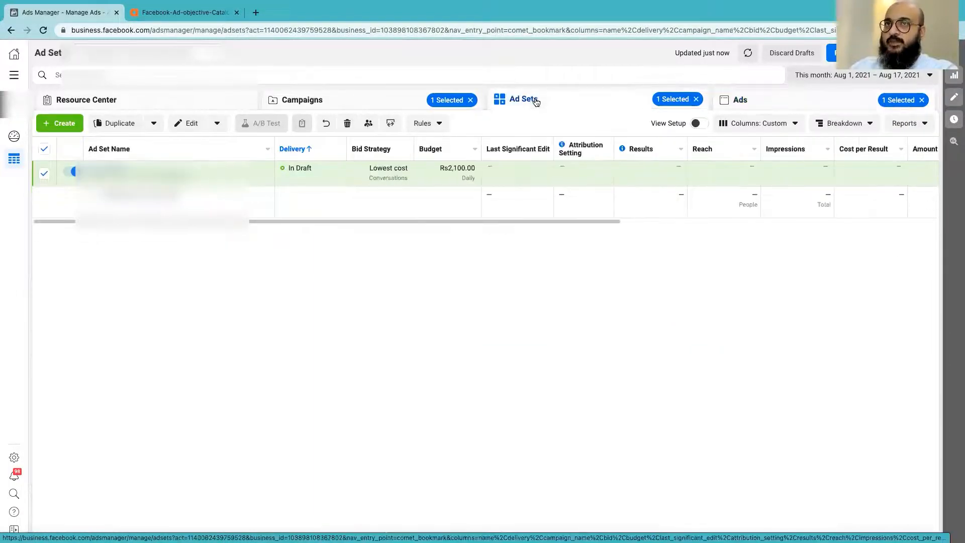
pyautogui.click(364, 94)
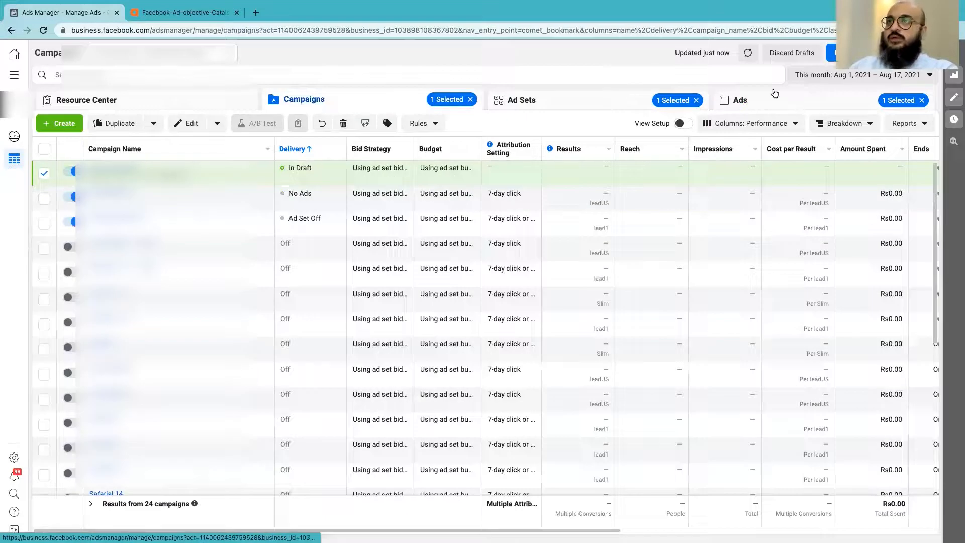
pyautogui.click(781, 54)
pyautogui.click(580, 247)
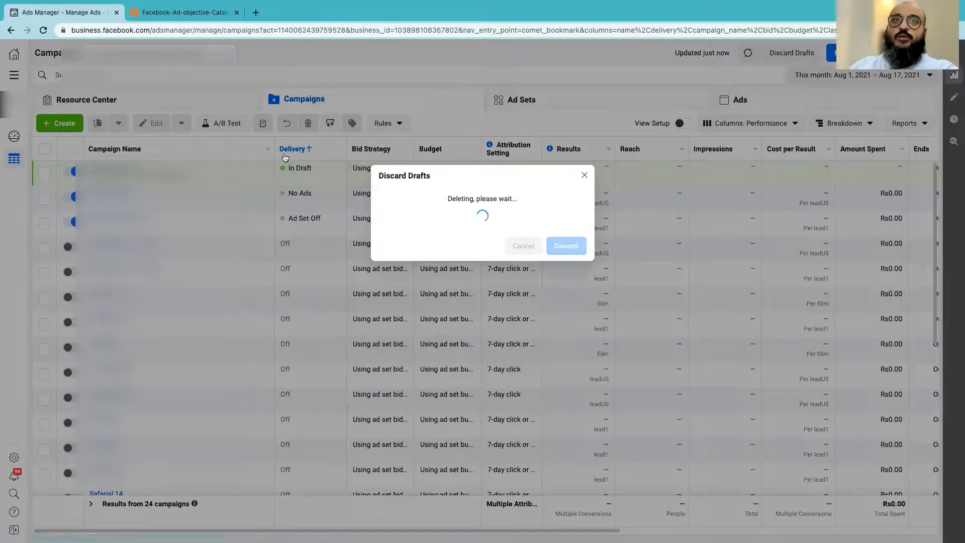
# Step: Create a new campaign with the Conversions objective
pyautogui.click(60, 128)
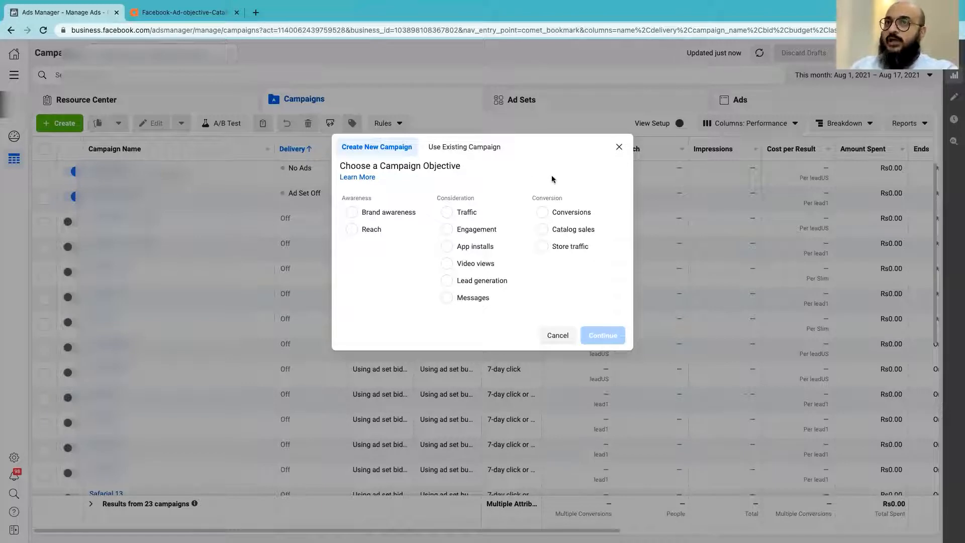
pyautogui.moveTo(444, 199); pyautogui.dragTo(458, 200)
pyautogui.click(463, 199)
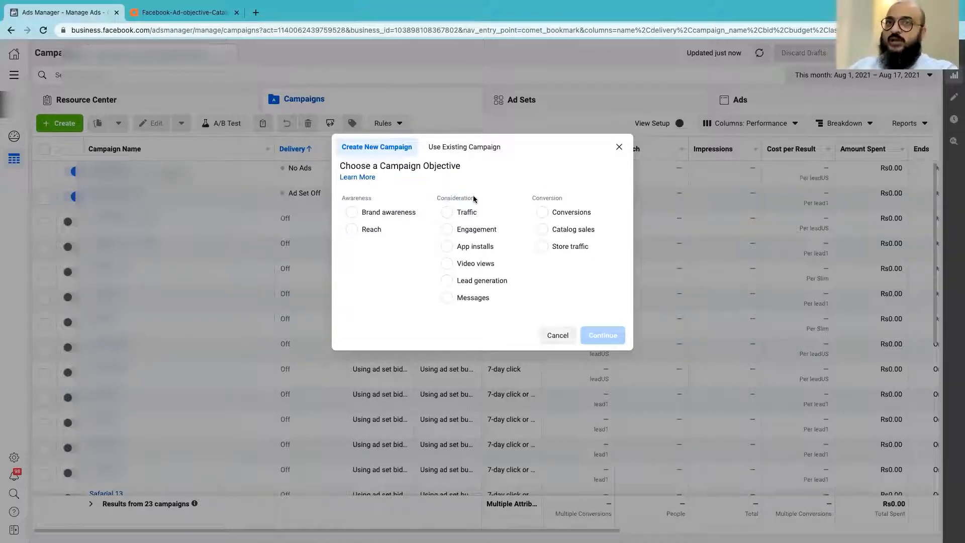
pyautogui.doubleClick(353, 197)
pyautogui.doubleClick(538, 197)
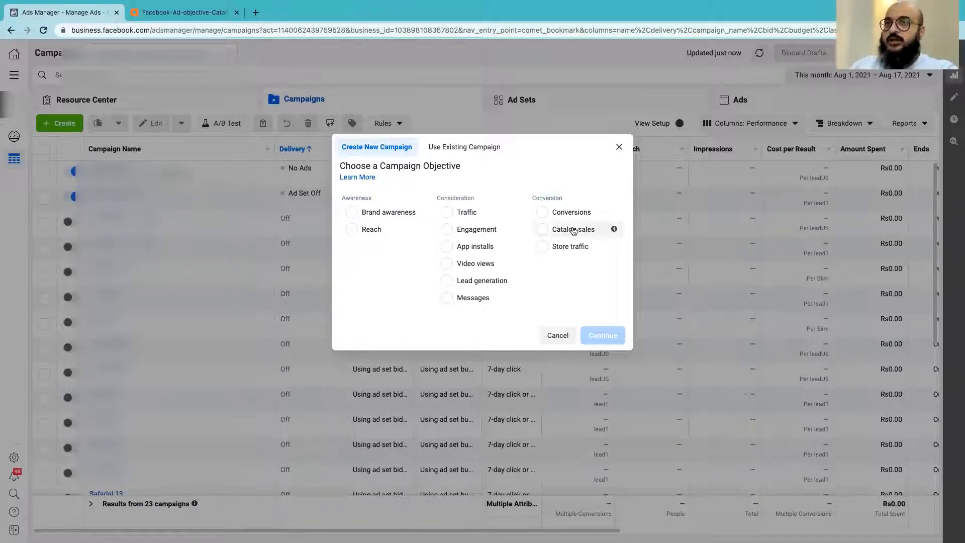
pyautogui.click(545, 215)
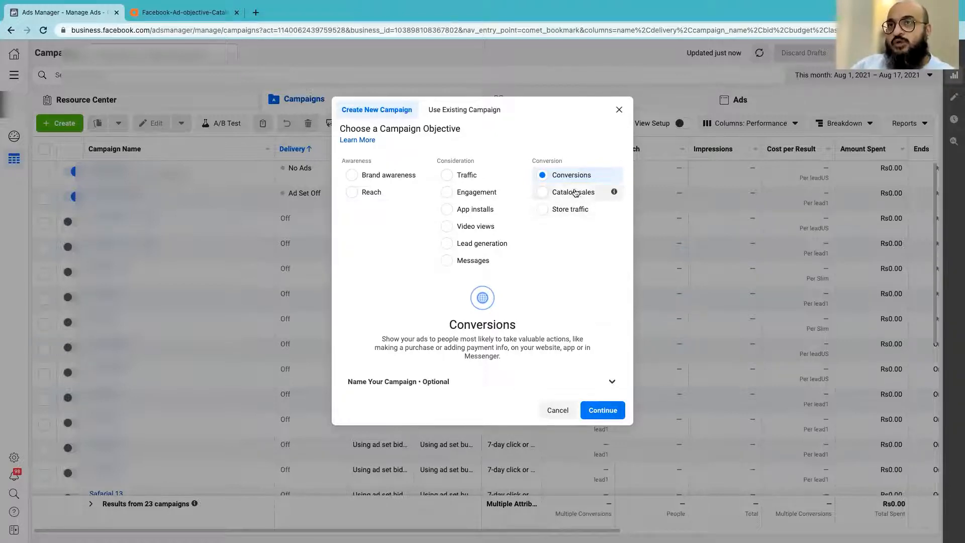
pyautogui.click(604, 411)
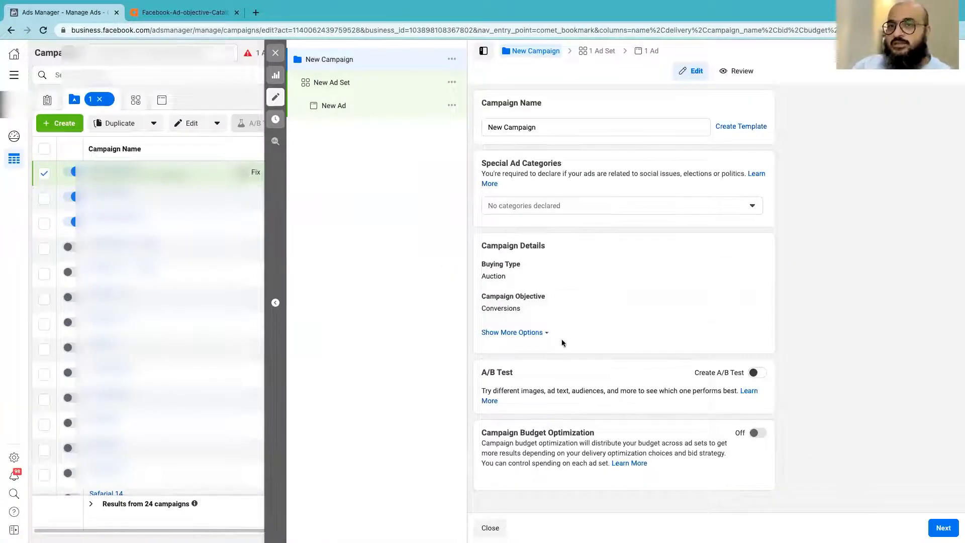
# Step: Review the campaign's additional details and New Ad Set's conversion event, budget, audience and placement sections
pyautogui.click(517, 333)
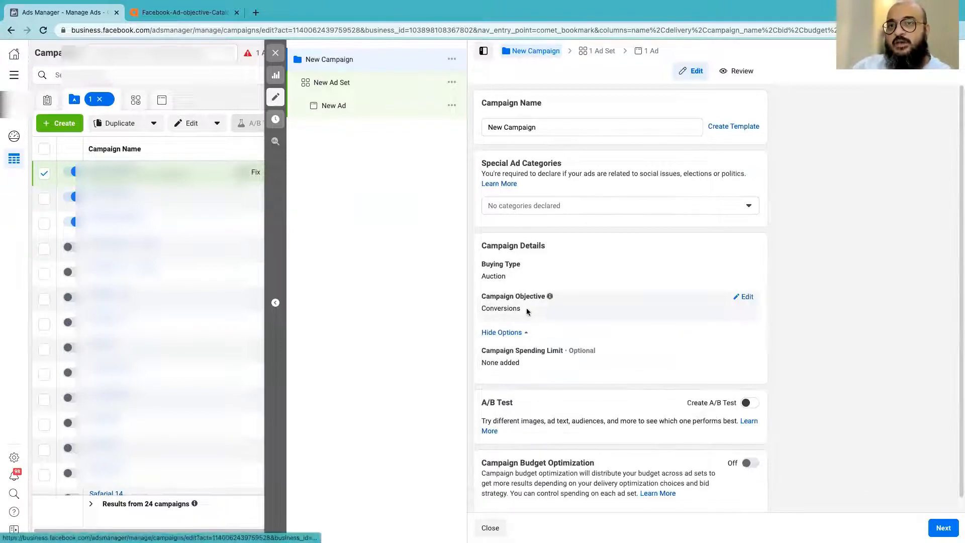
pyautogui.click(341, 91)
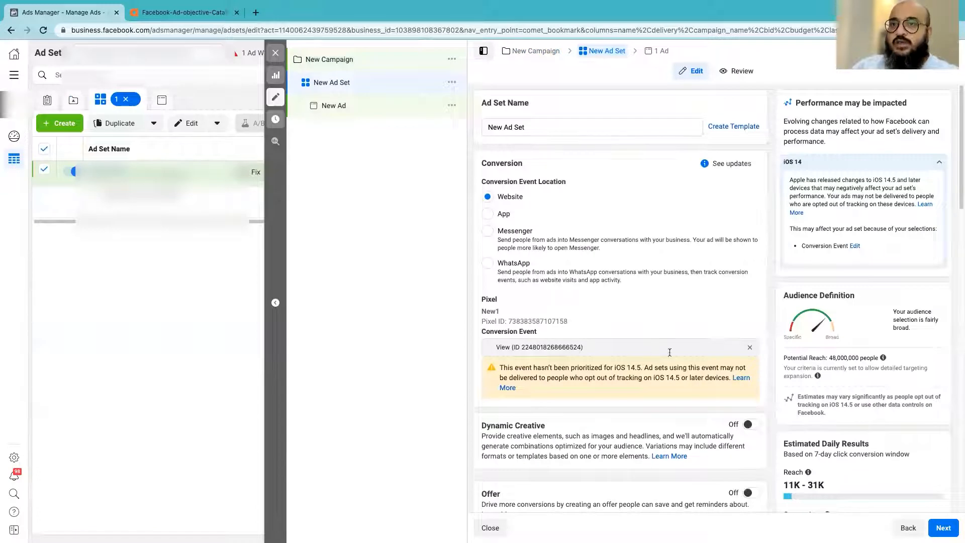
pyautogui.click(526, 349)
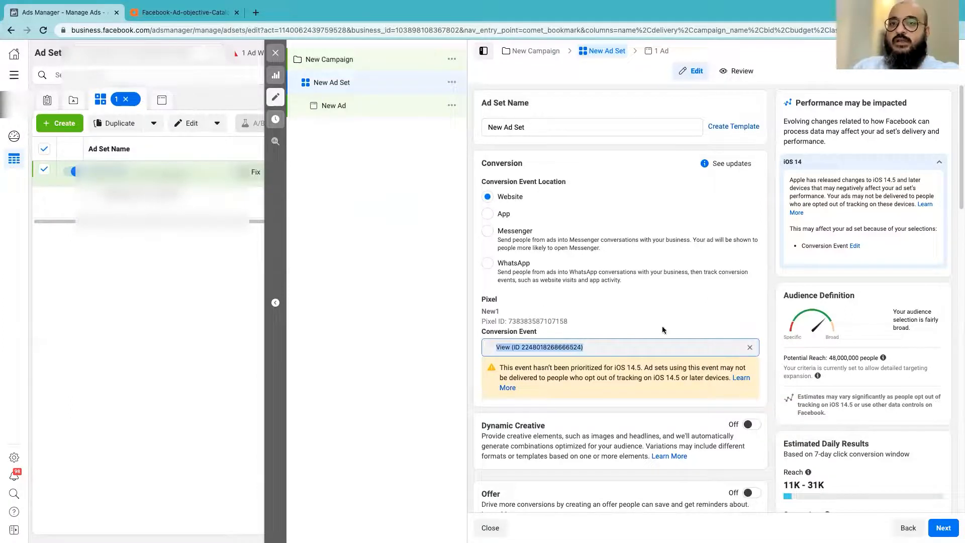
pyautogui.scroll(-6, 662, 333)
pyautogui.scroll(4, 661, 340)
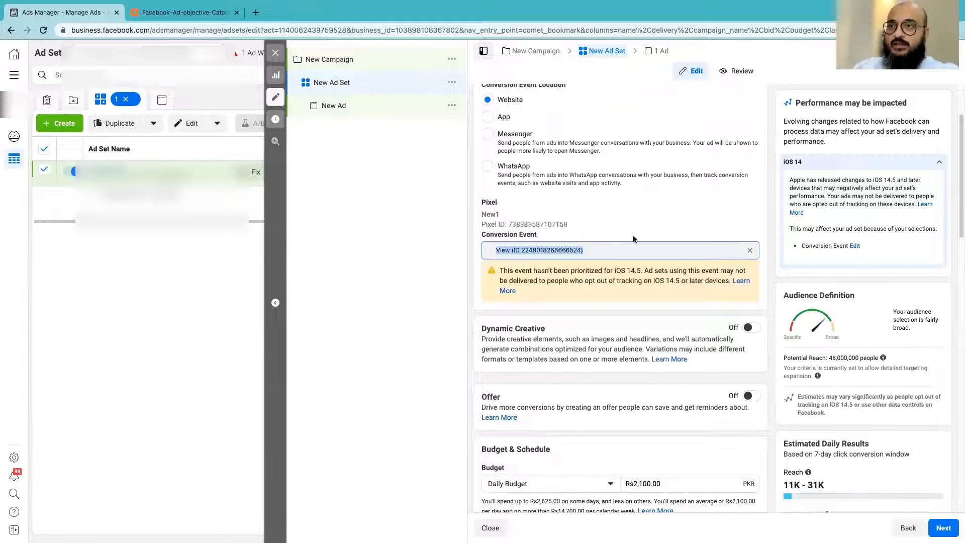
pyautogui.scroll(-5, 633, 239)
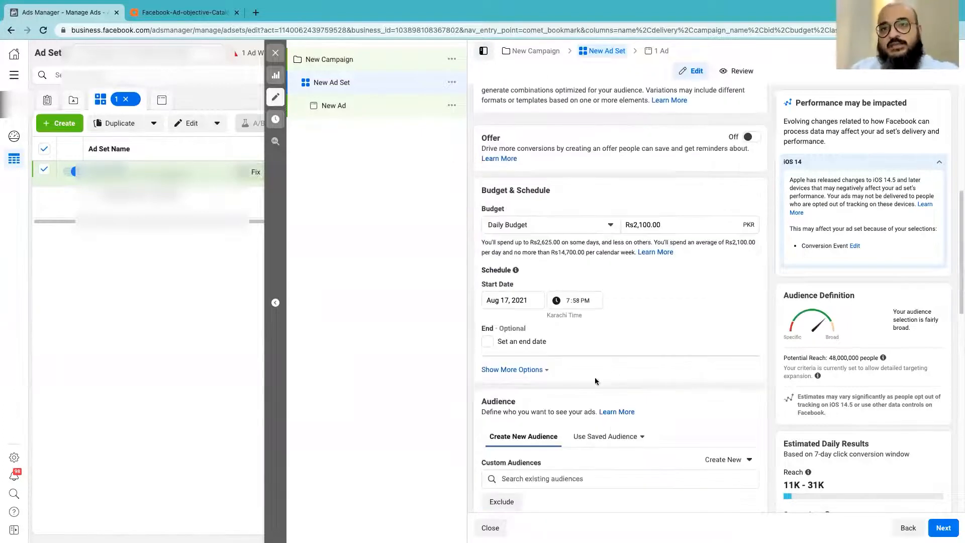
pyautogui.scroll(-8, 601, 351)
pyautogui.scroll(-4, 610, 373)
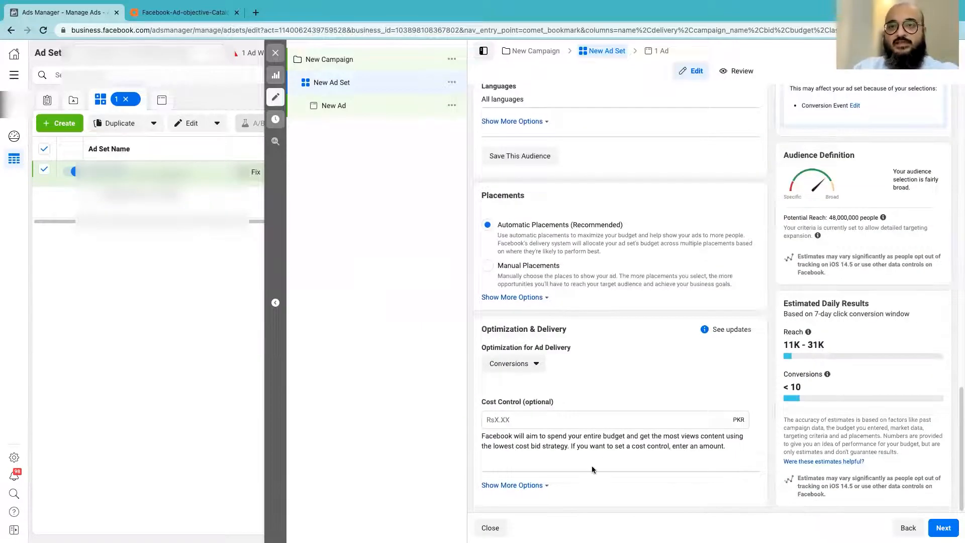
# Step: Compare New Ad Set's optimization for ad delivery choices by trying Landing Page Views and returning to Conversions
pyautogui.click(531, 368)
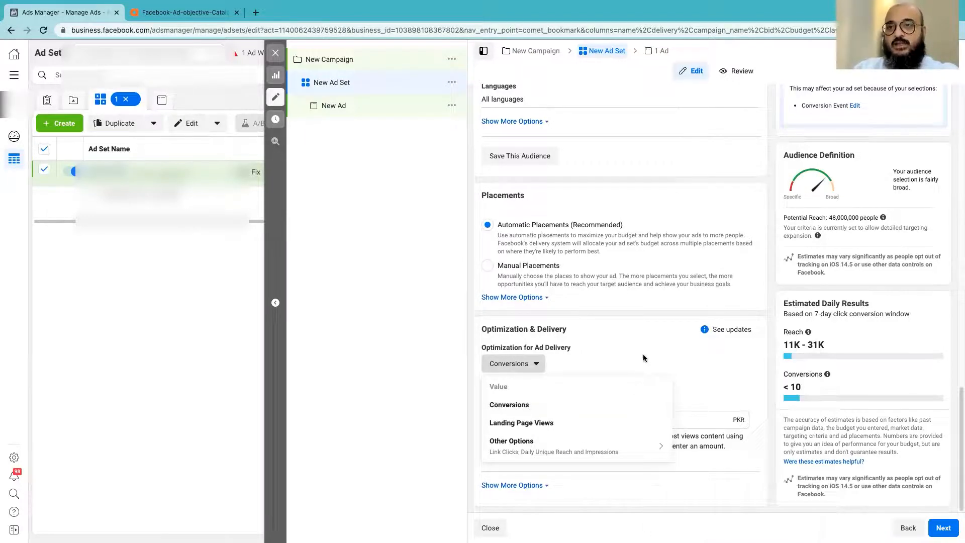
pyautogui.click(577, 429)
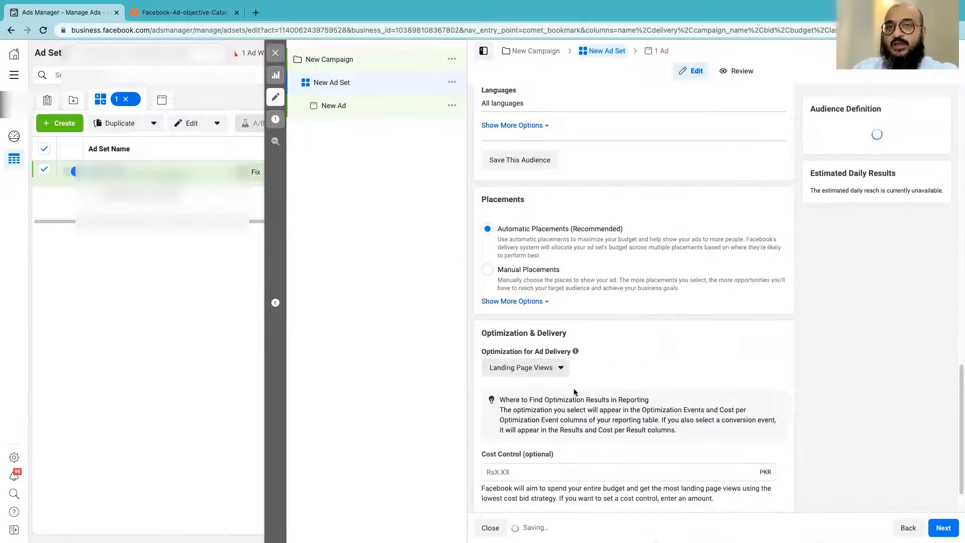
pyautogui.click(545, 369)
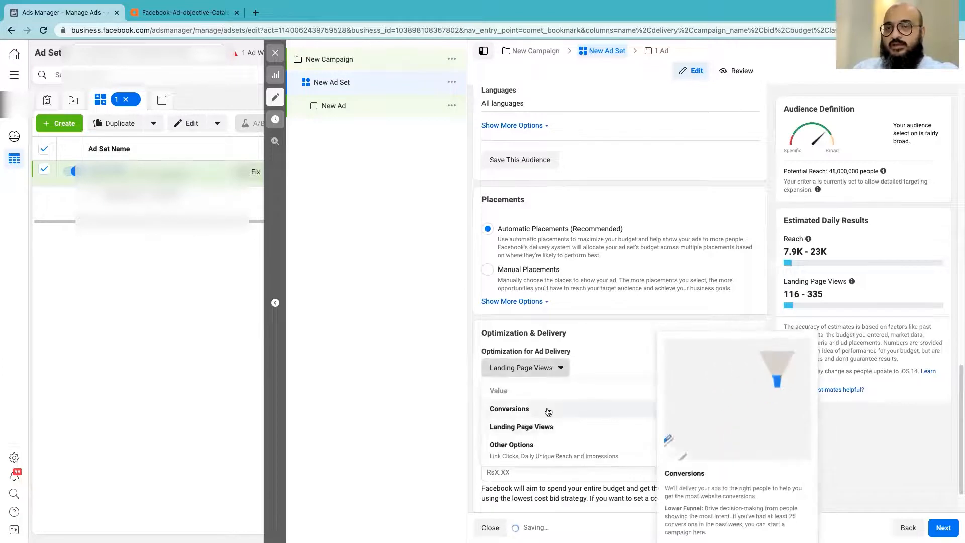
pyautogui.click(548, 411)
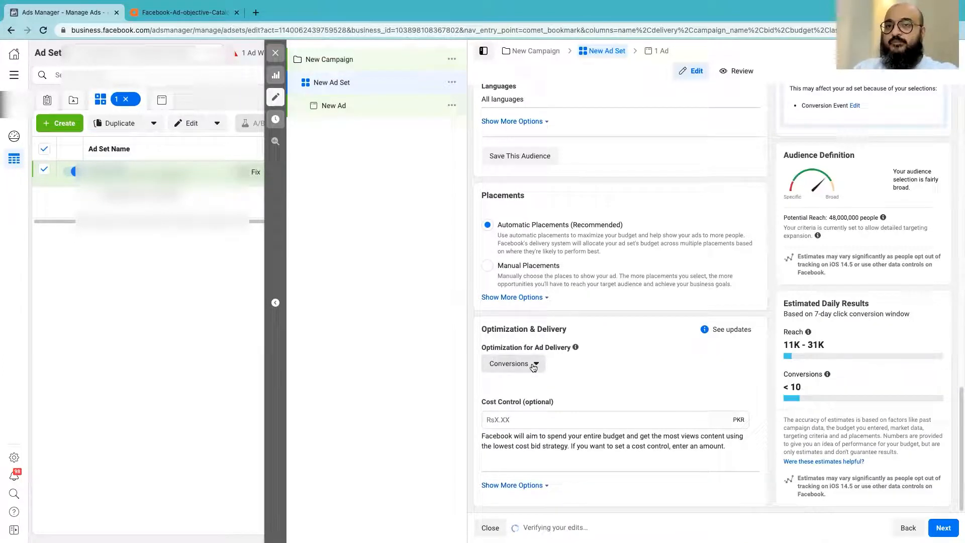
pyautogui.click(534, 368)
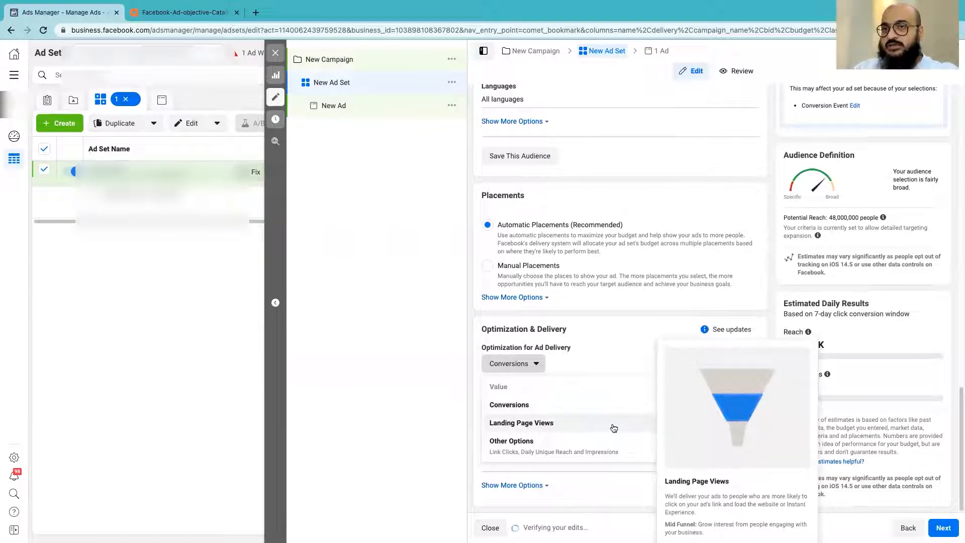
pyautogui.click(581, 408)
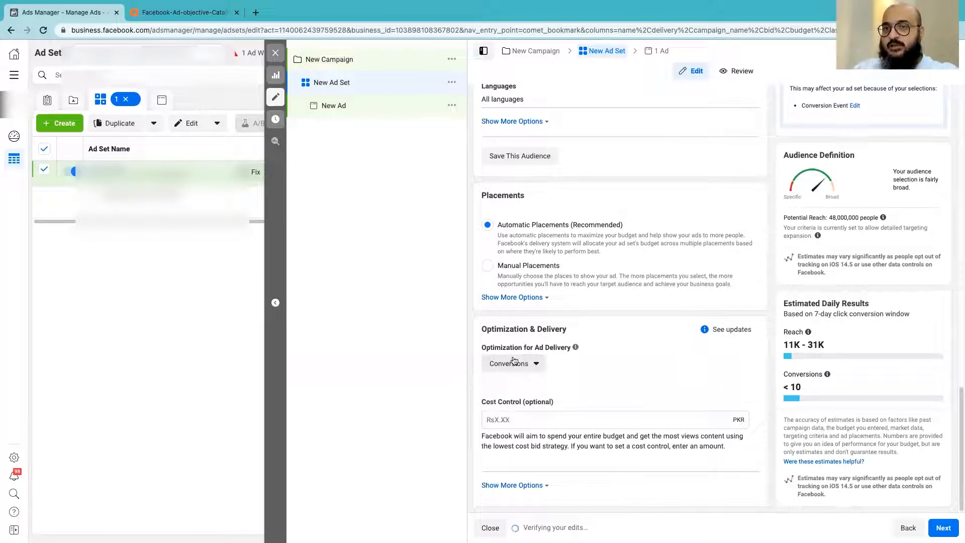
# Step: Expand the additional optimization and delivery options, review the charging explanation, and look over the ad set's pixel and conversion event again
pyautogui.click(530, 490)
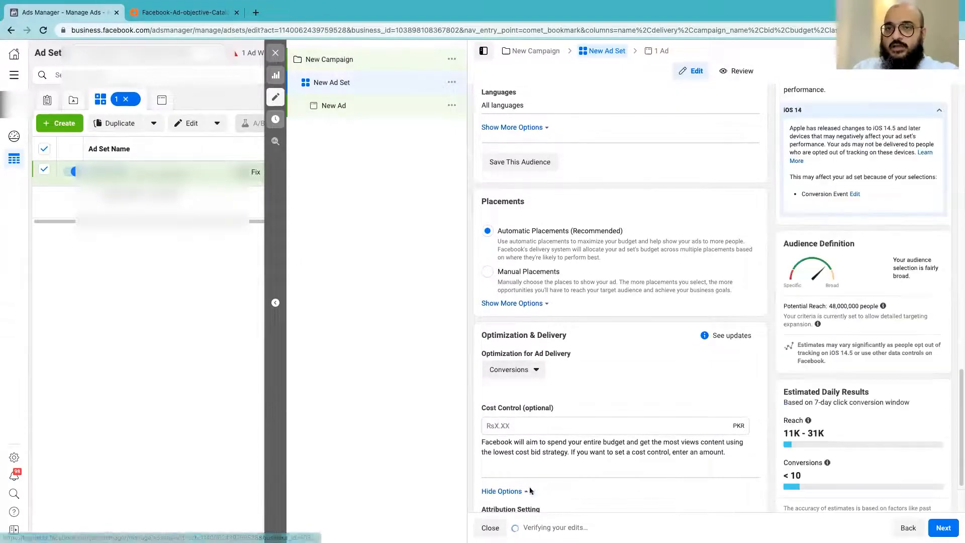
pyautogui.scroll(-2, 557, 449)
pyautogui.moveTo(559, 450)
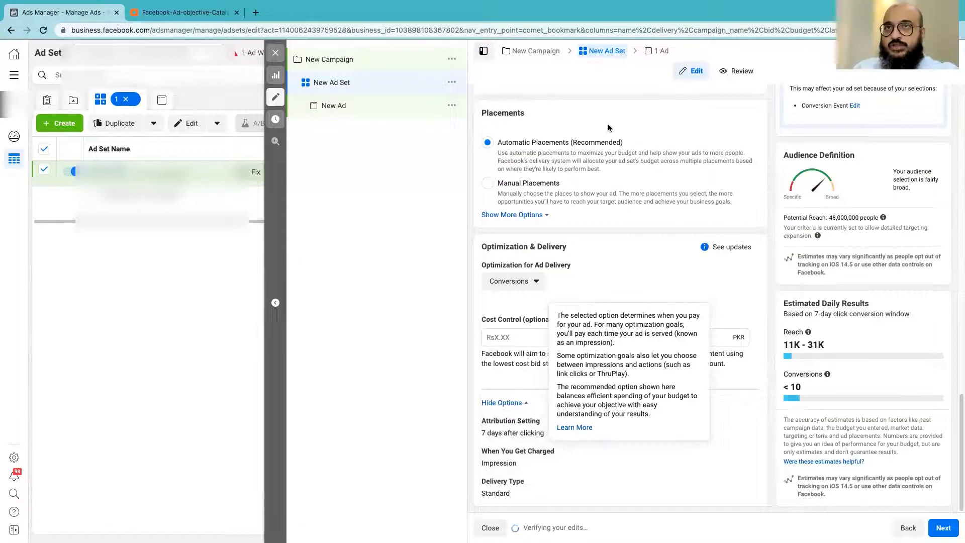
pyautogui.scroll(15, 672, 276)
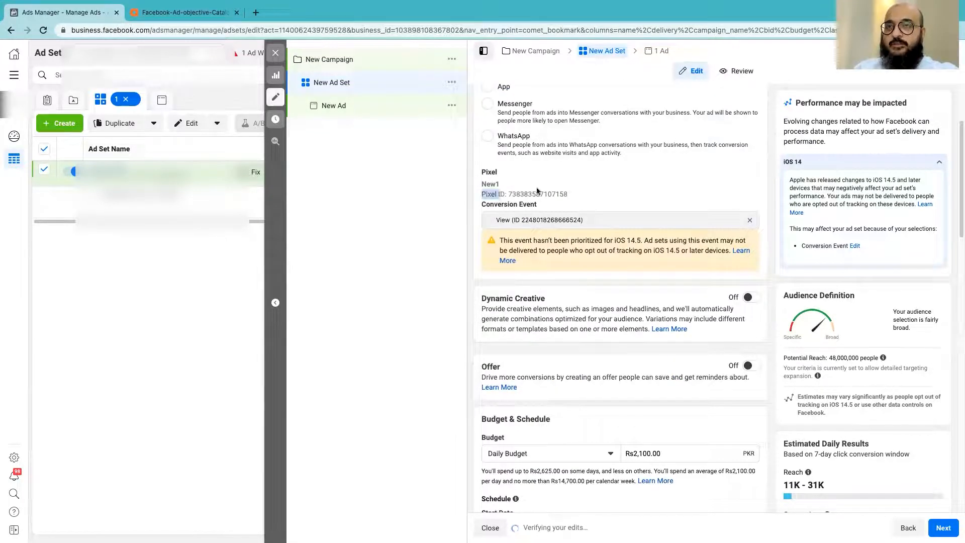
pyautogui.scroll(3, 712, 371)
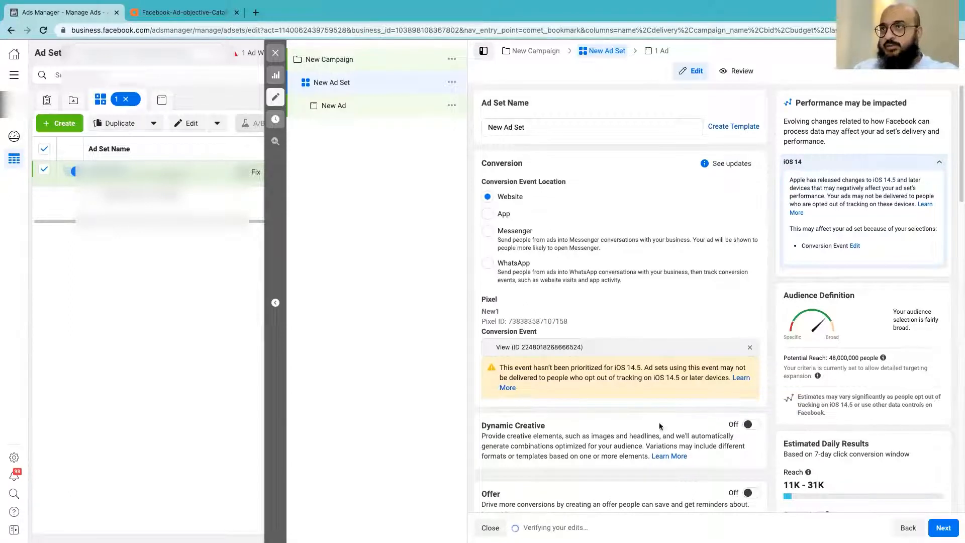
pyautogui.scroll(-3, 595, 453)
pyautogui.scroll(-1, 595, 453)
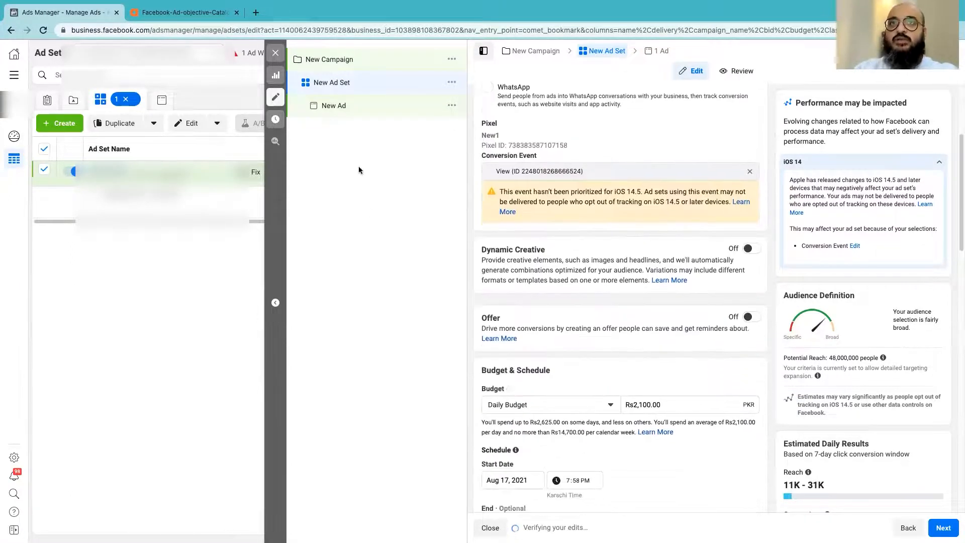
# Step: In New Ad, set the Instagram account to pureorganics.pk1
pyautogui.click(387, 111)
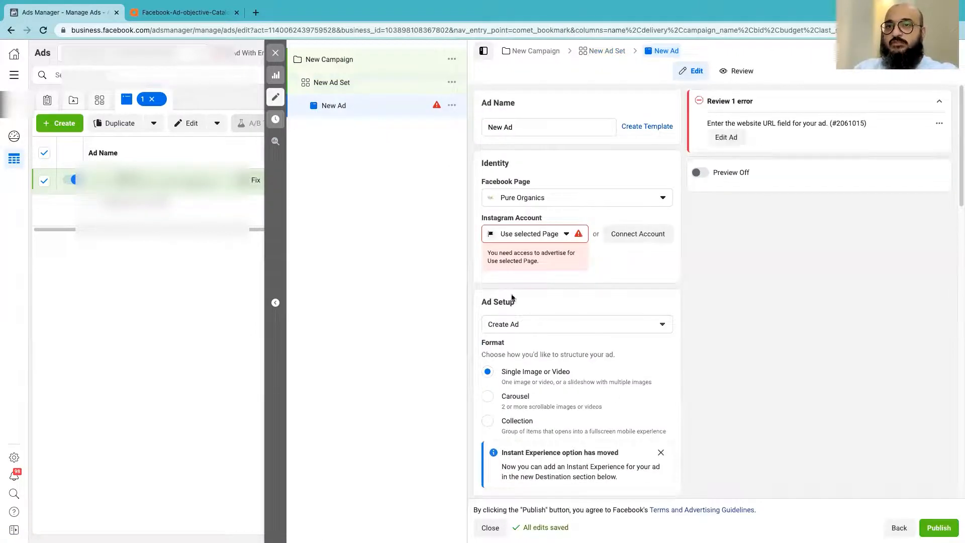
pyautogui.click(548, 232)
pyautogui.click(548, 282)
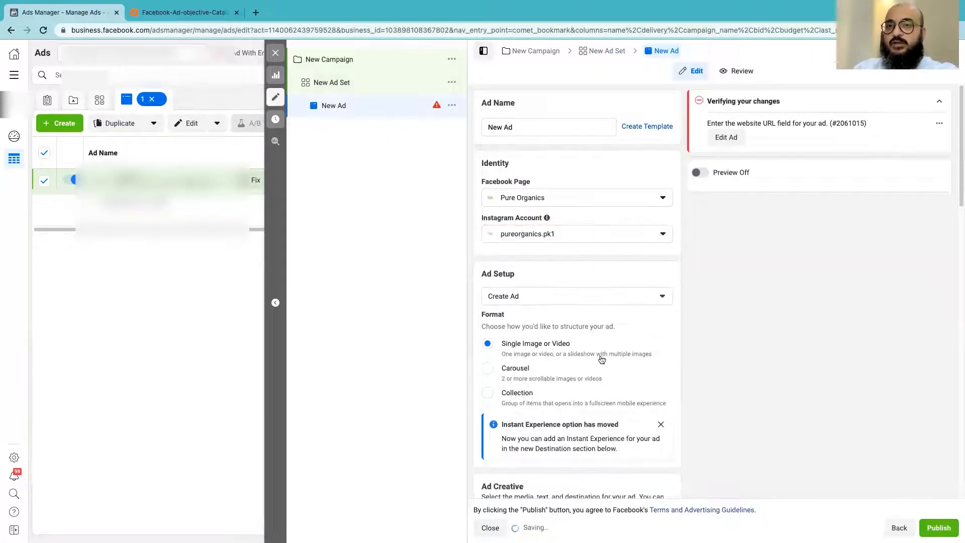
# Step: Review New Ad's destination, languages, tracking and URL parameter sections, and return to New Ad Set's conversion settings
pyautogui.scroll(-10, 616, 381)
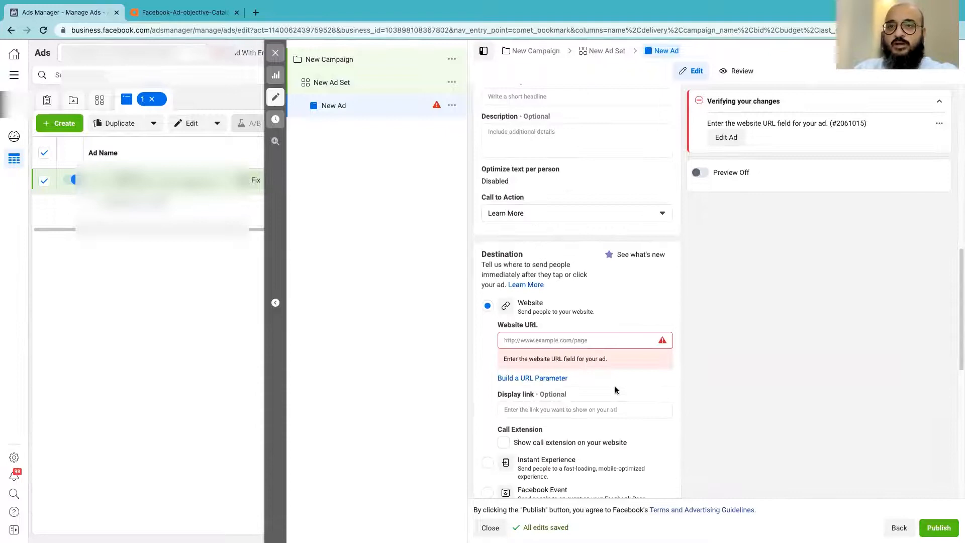
pyautogui.scroll(-3, 629, 401)
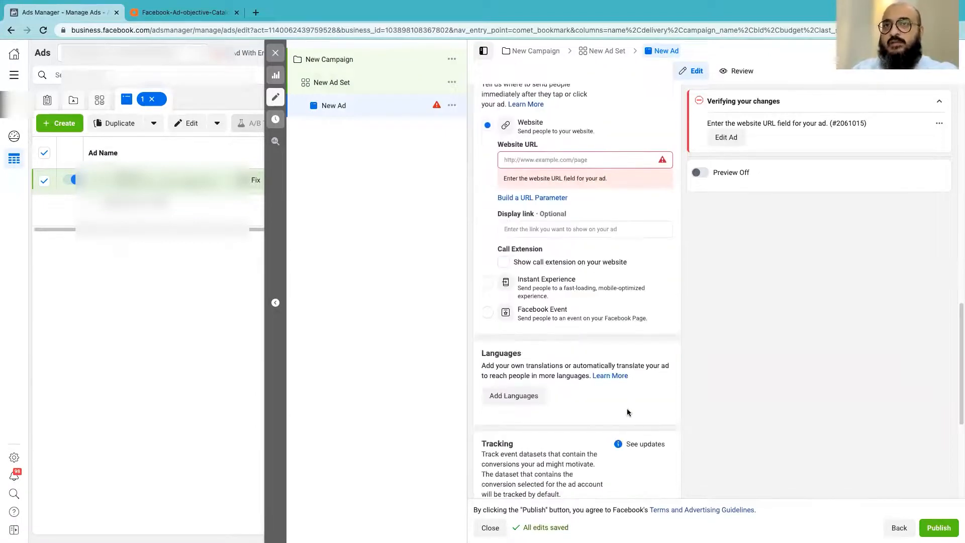
pyautogui.scroll(-3, 630, 403)
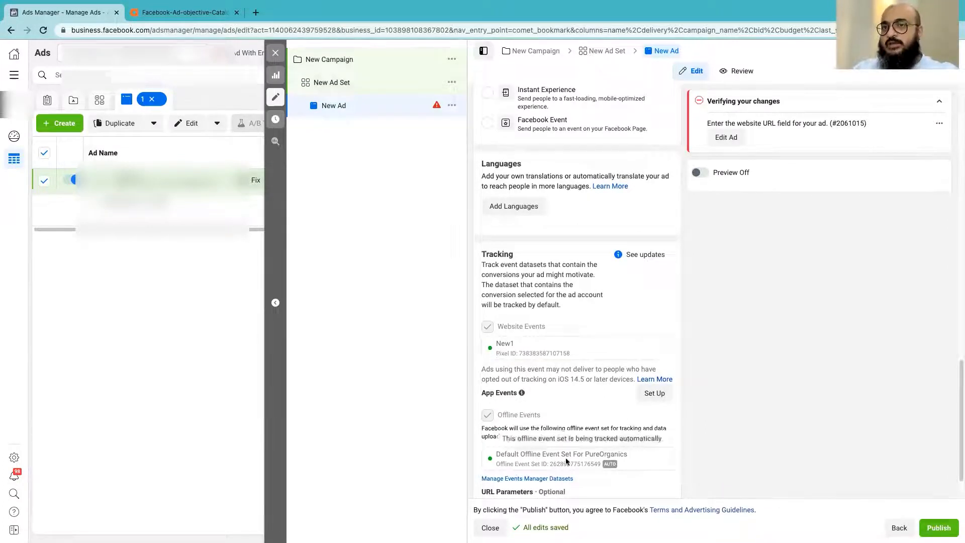
pyautogui.scroll(-1, 563, 362)
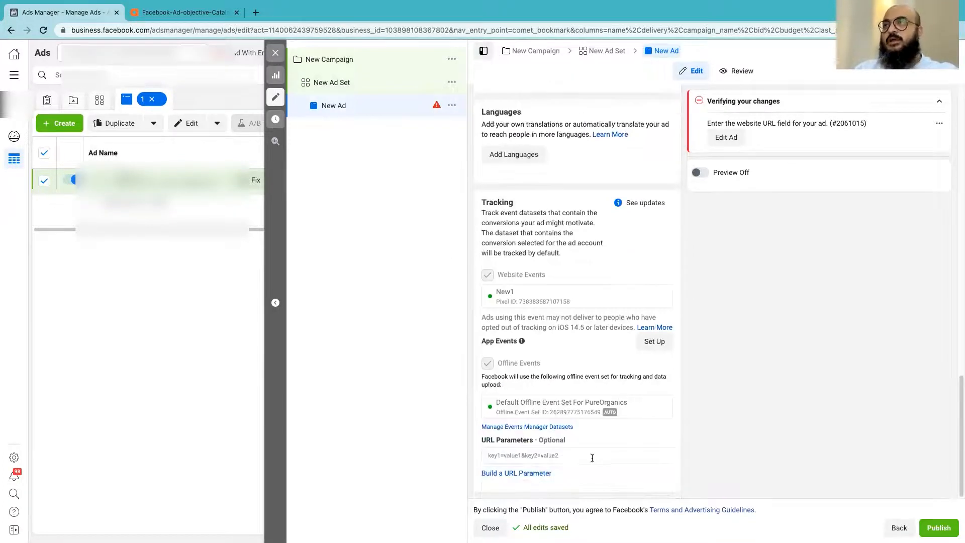
pyautogui.scroll(15, 541, 363)
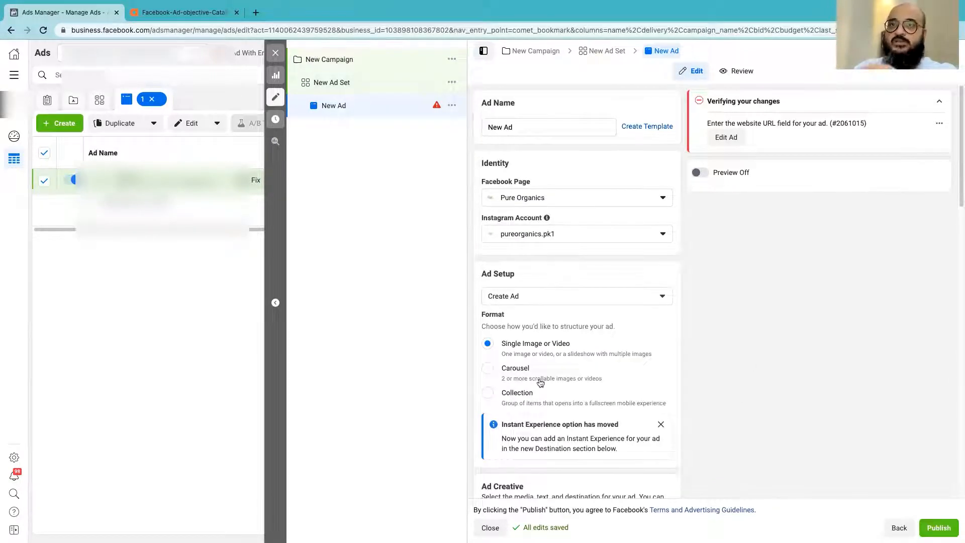
pyautogui.click(349, 87)
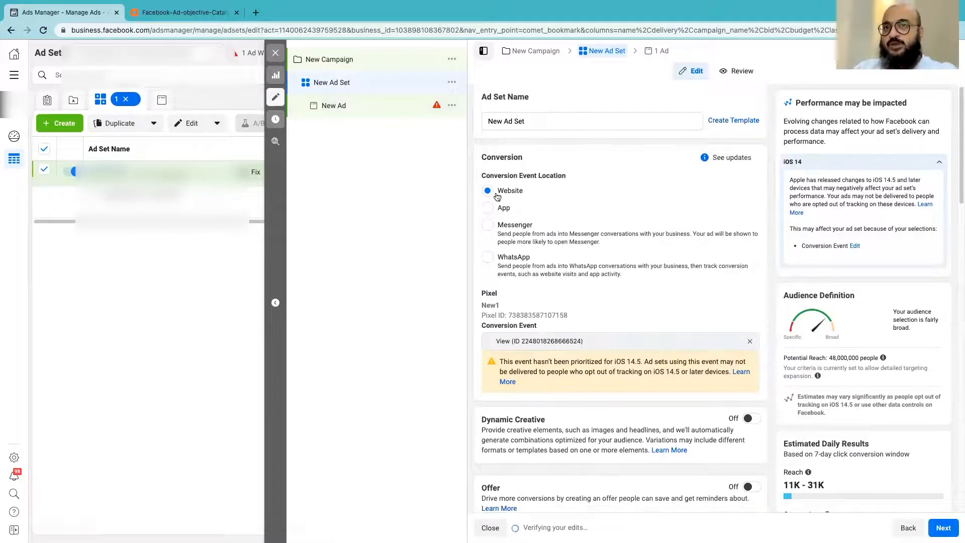
# Step: Review New Ad Set's conversion event and budget sections, and New Ad's identity, format, creative and website destination settings
pyautogui.scroll(-2, 583, 309)
pyautogui.scroll(-1, 591, 337)
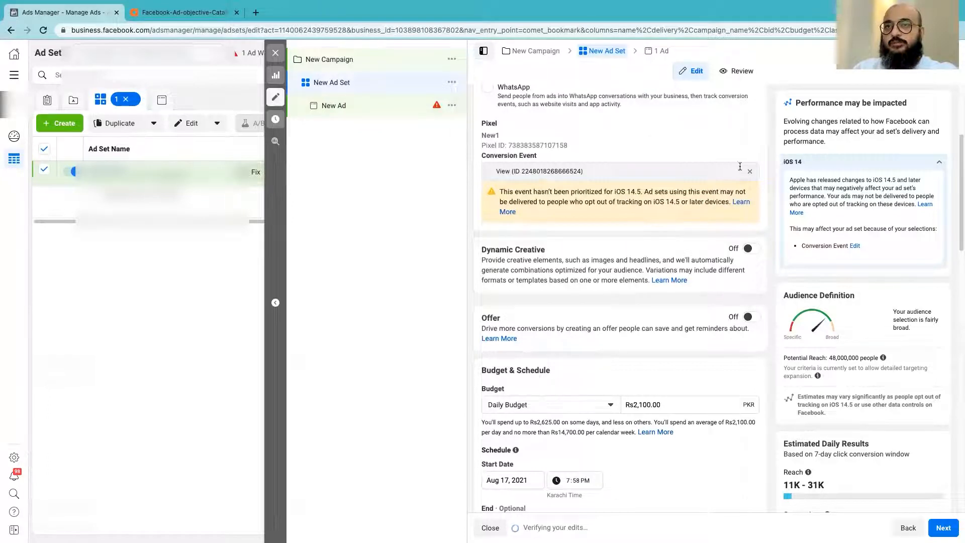
pyautogui.scroll(-1, 641, 326)
pyautogui.click(334, 105)
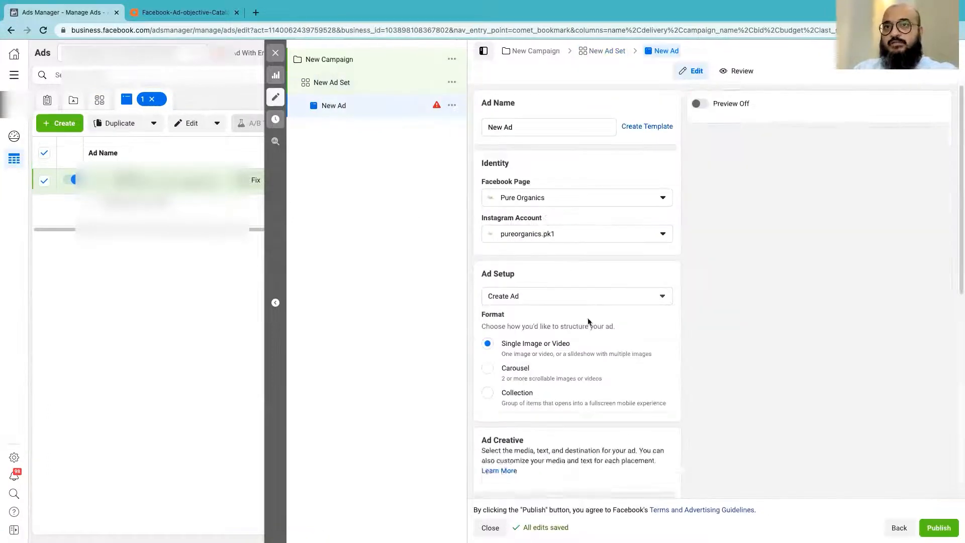
pyautogui.scroll(-2, 654, 321)
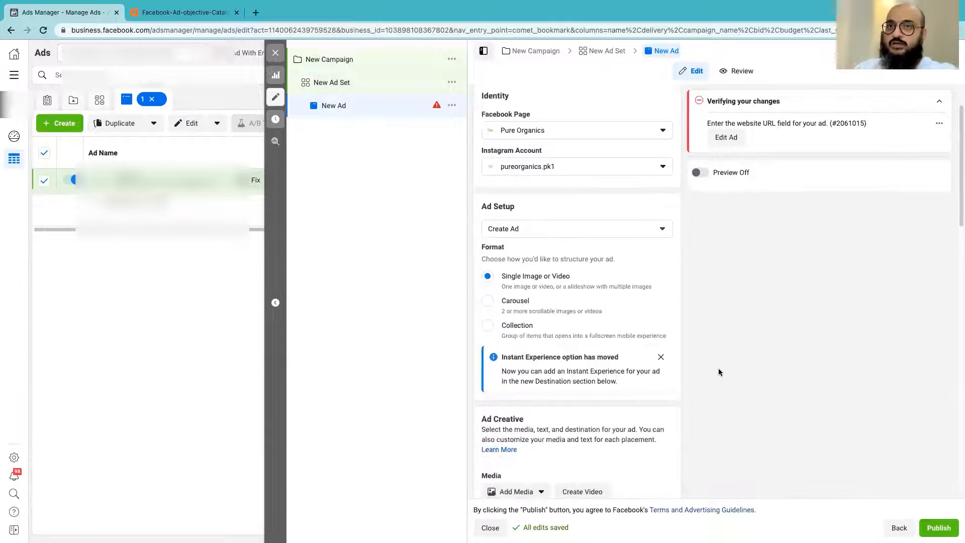
pyautogui.scroll(-5, 739, 352)
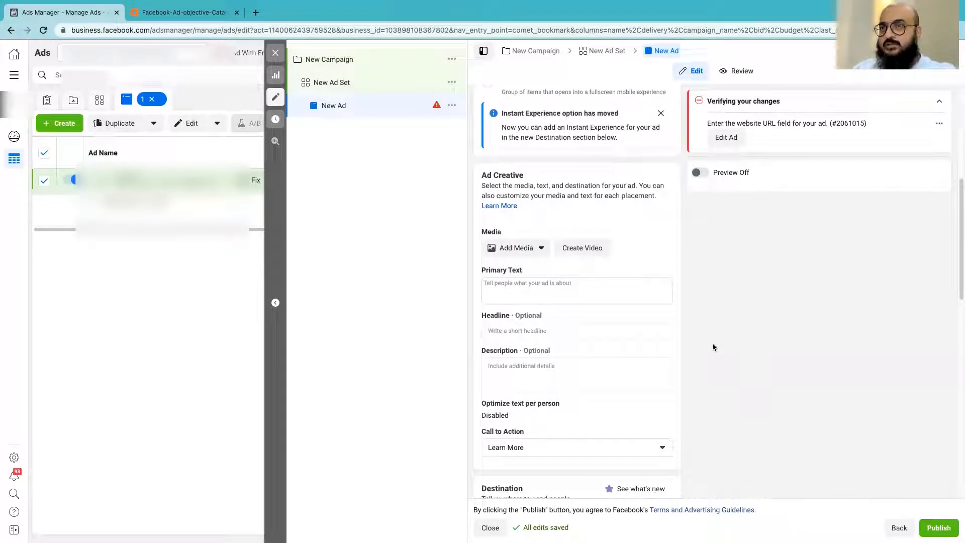
pyautogui.scroll(-2, 694, 347)
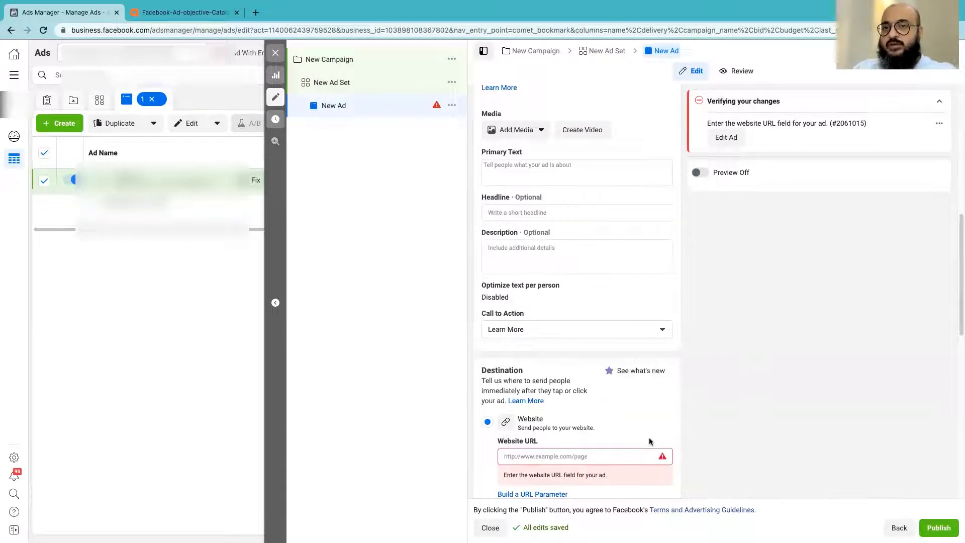
pyautogui.scroll(-3, 649, 440)
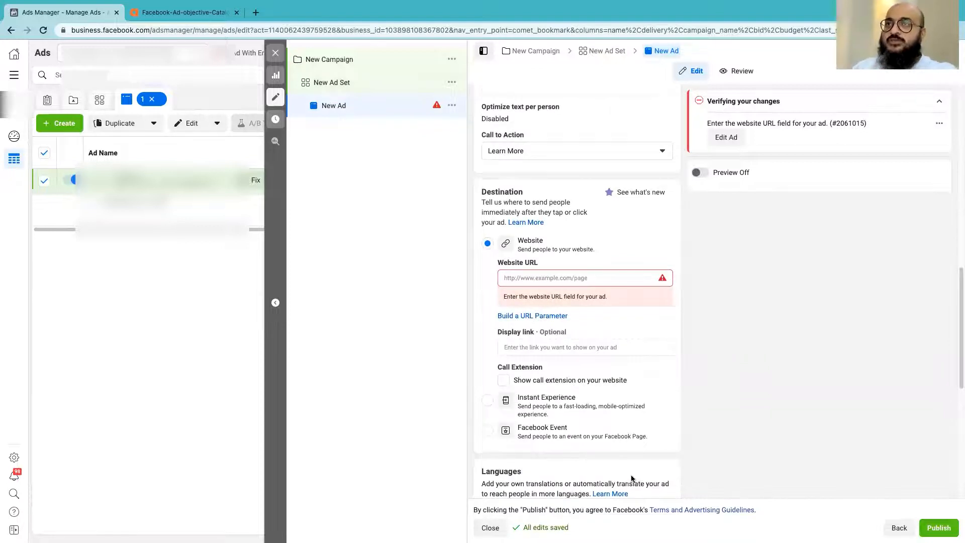
pyautogui.scroll(10, 632, 478)
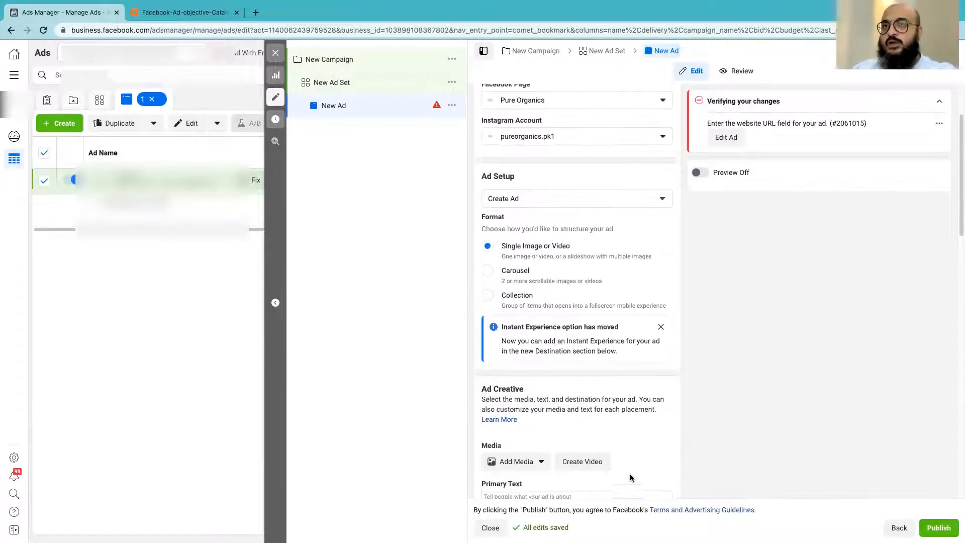
pyautogui.scroll(1, 632, 477)
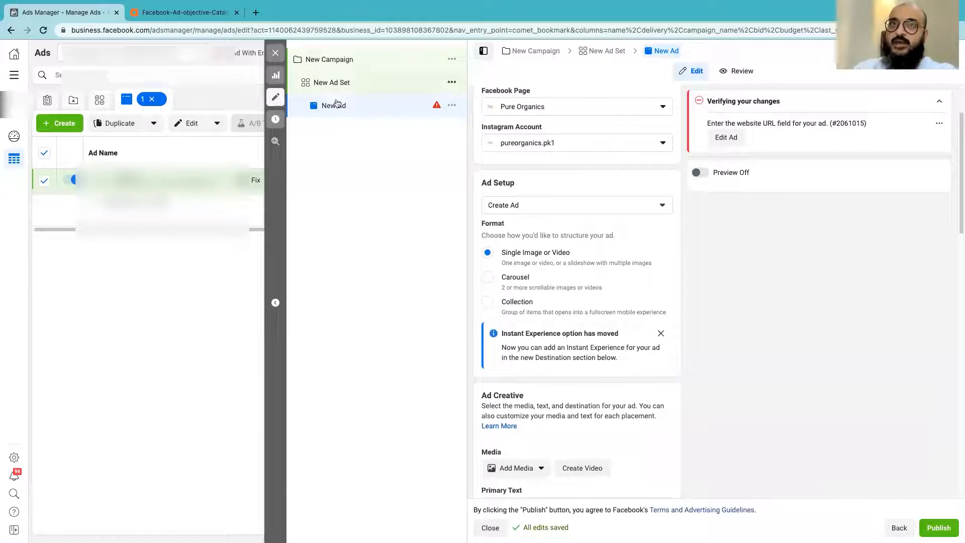
# Step: Leave the Conversions campaign editor without publishing and discard all draft items
pyautogui.click(276, 54)
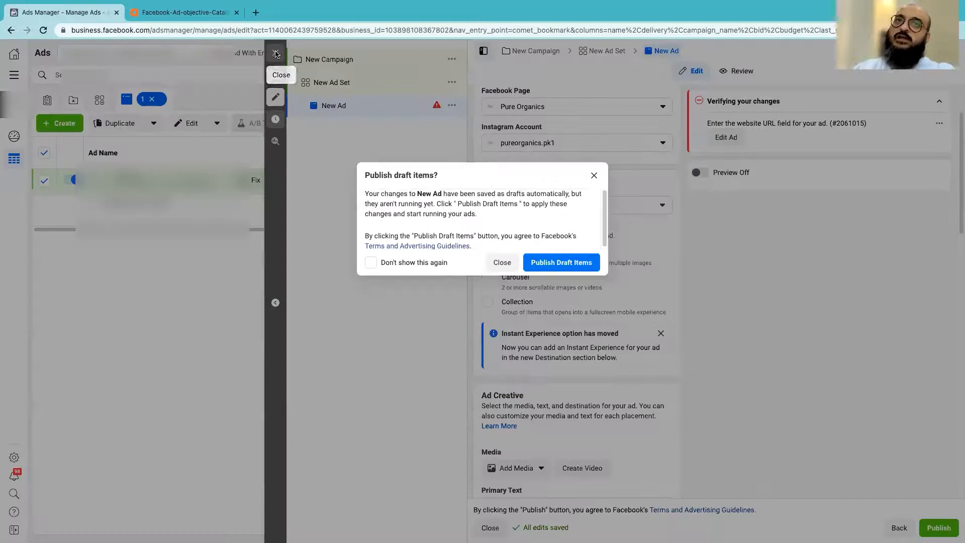
pyautogui.click(496, 262)
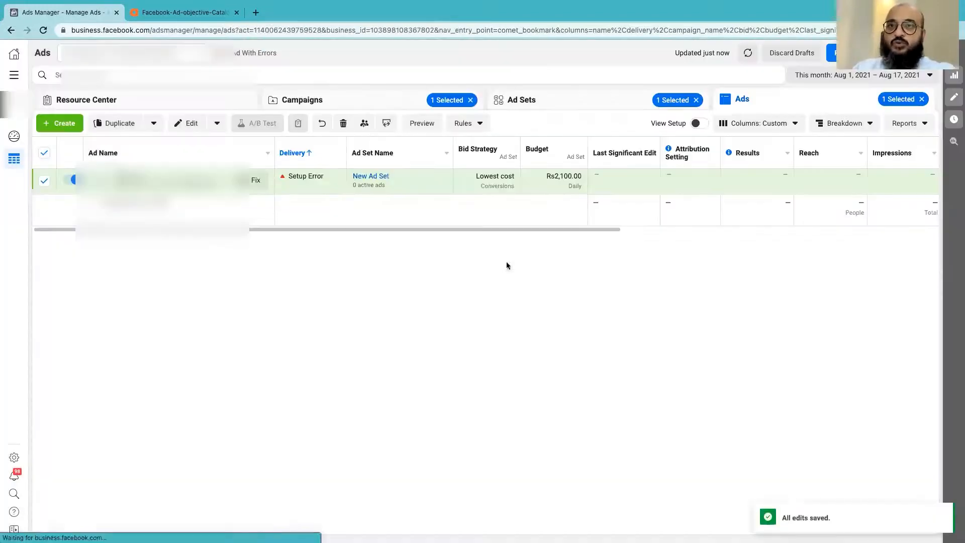
pyautogui.click(792, 52)
pyautogui.click(565, 238)
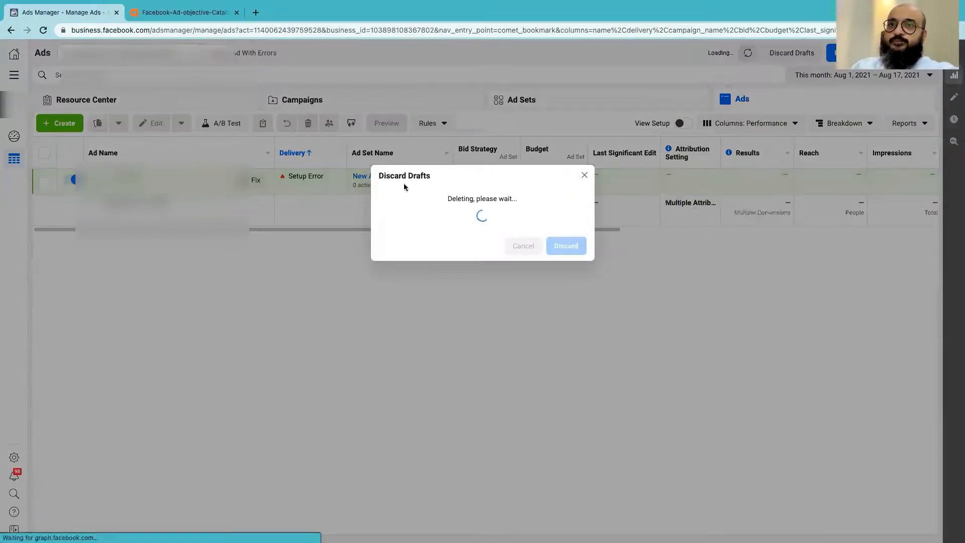
# Step: From the campaigns list, create a new campaign with the Catalog sales objective
pyautogui.click(388, 96)
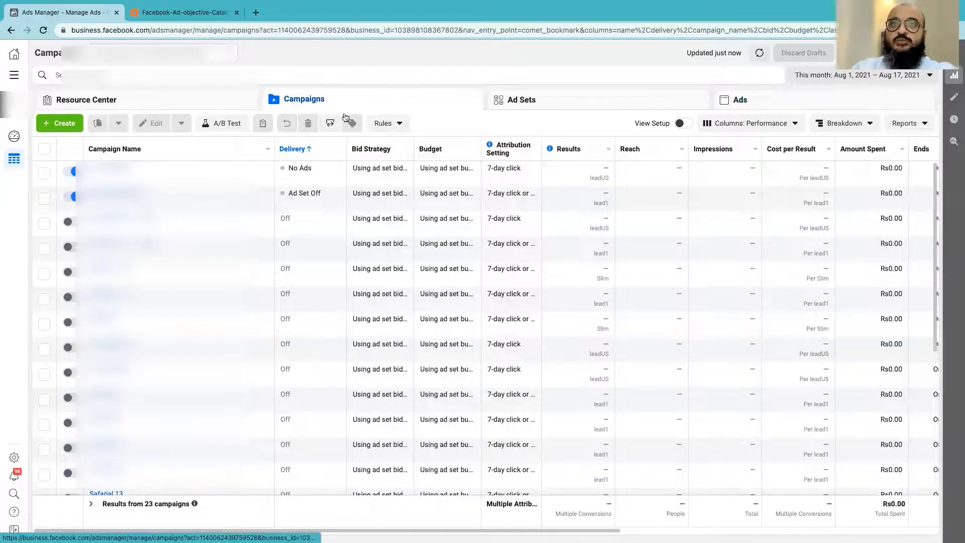
pyautogui.click(60, 123)
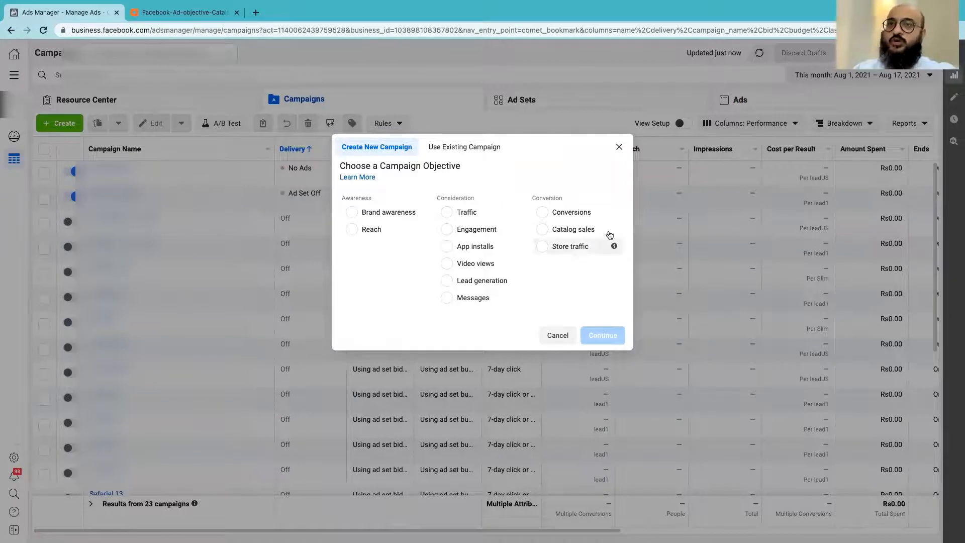
pyautogui.moveTo(614, 230)
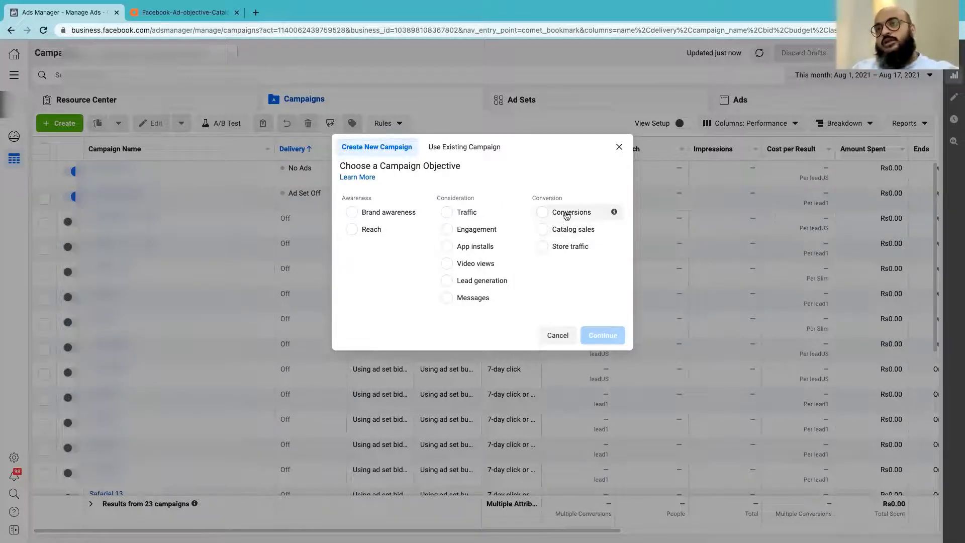
pyautogui.click(566, 229)
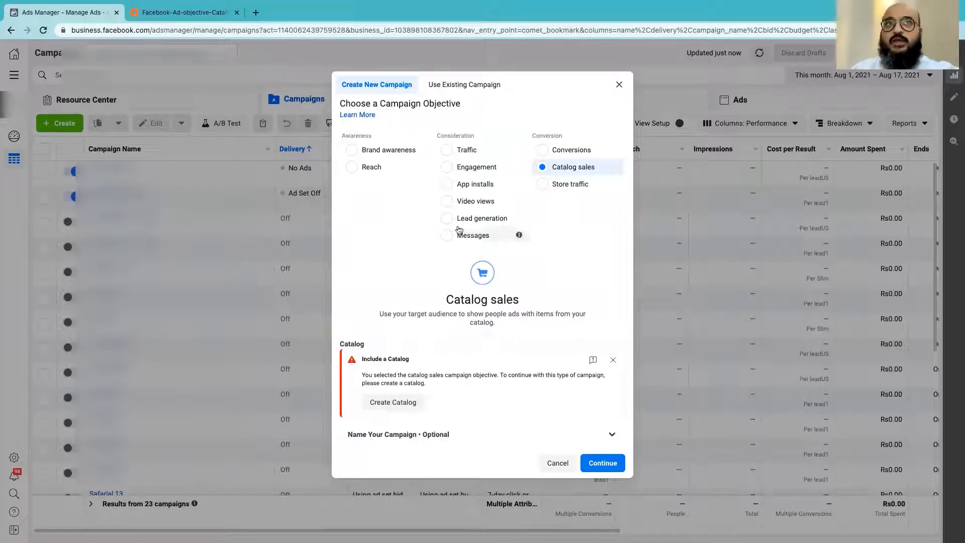
pyautogui.click(598, 465)
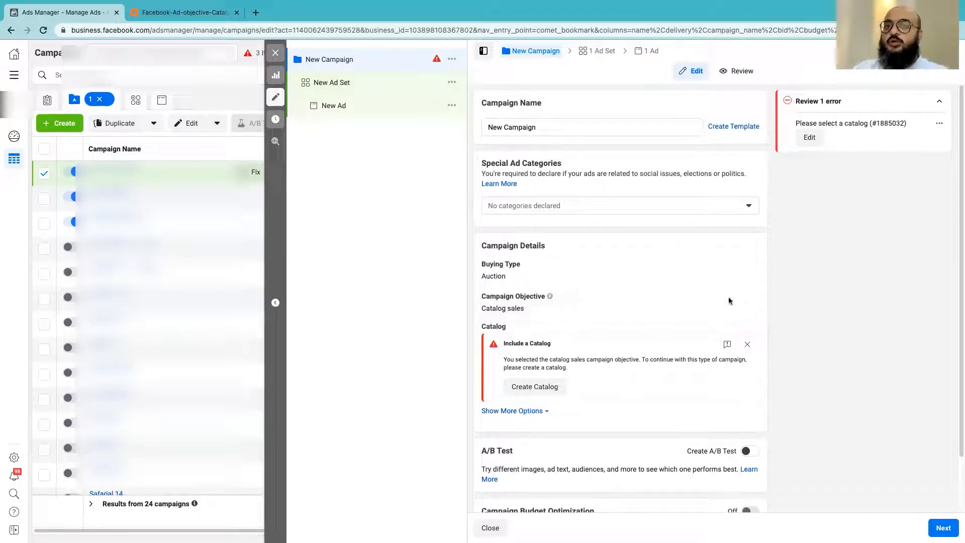
# Step: Examine the catalog requirement at the campaign, New Ad Set and New Ad levels of the Catalog sales campaign
pyautogui.scroll(-2, 547, 401)
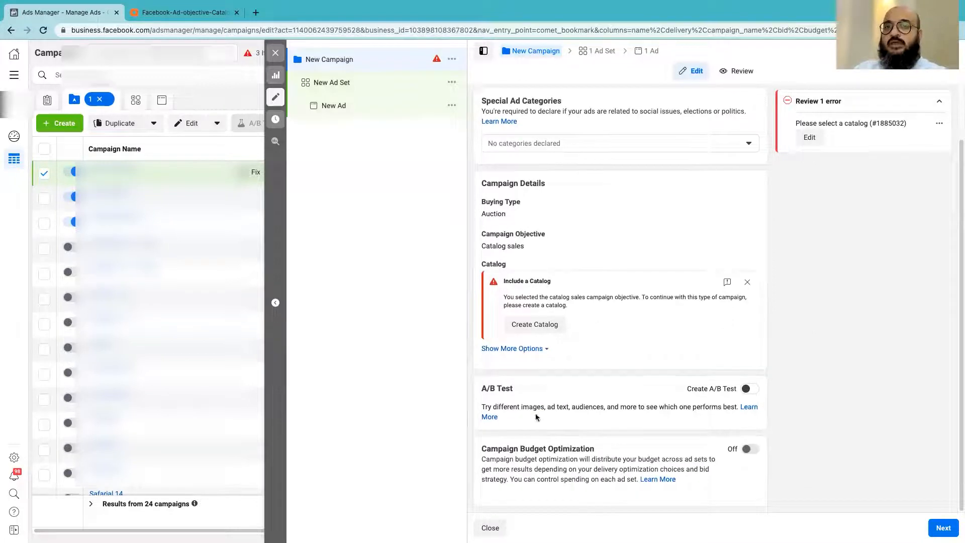
pyautogui.click(341, 90)
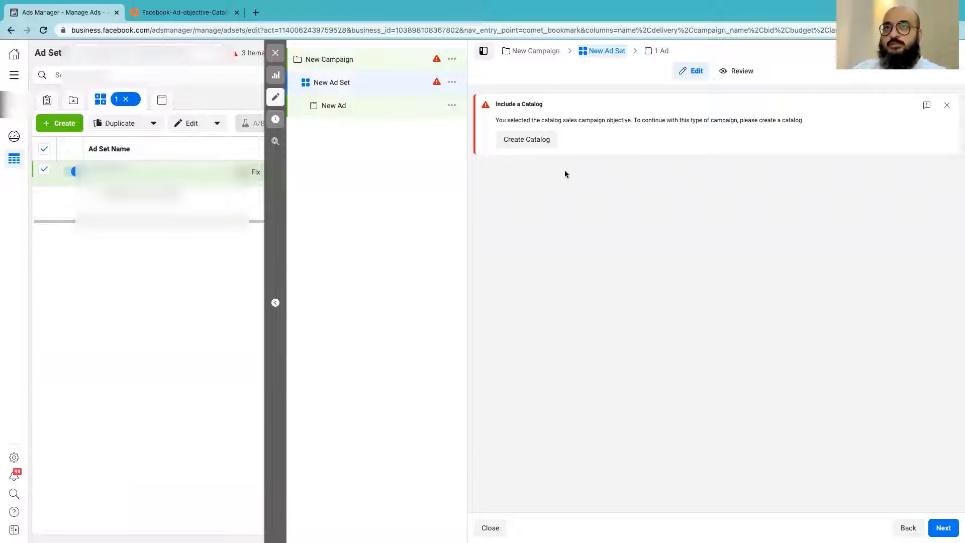
pyautogui.click(334, 112)
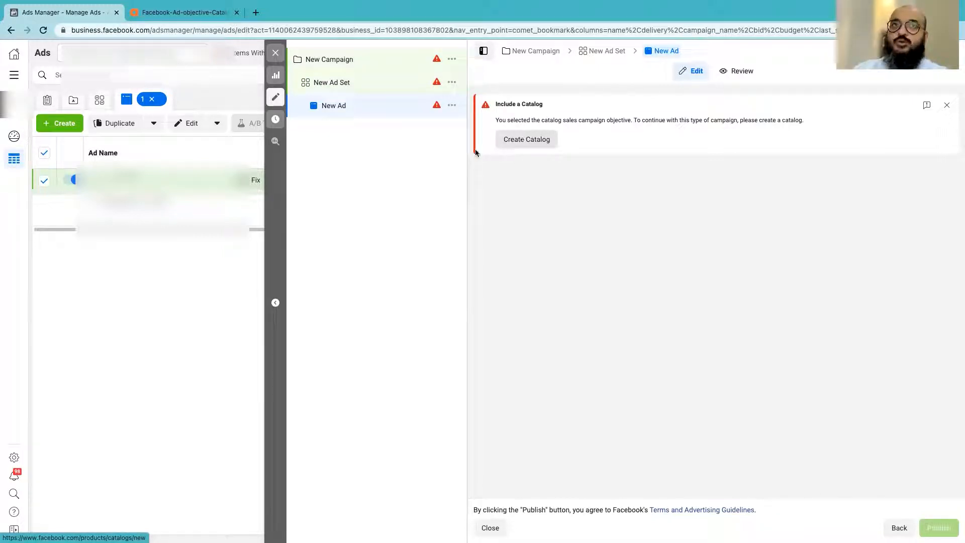
# Step: Leave the Catalog sales campaign editor without publishing, return to the campaigns list and discard the drafts
pyautogui.click(280, 56)
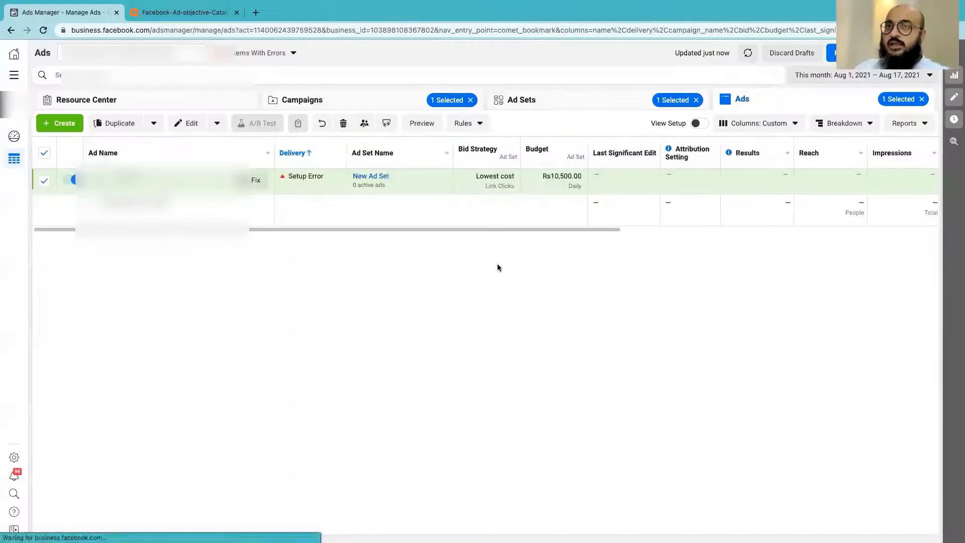
pyautogui.click(498, 267)
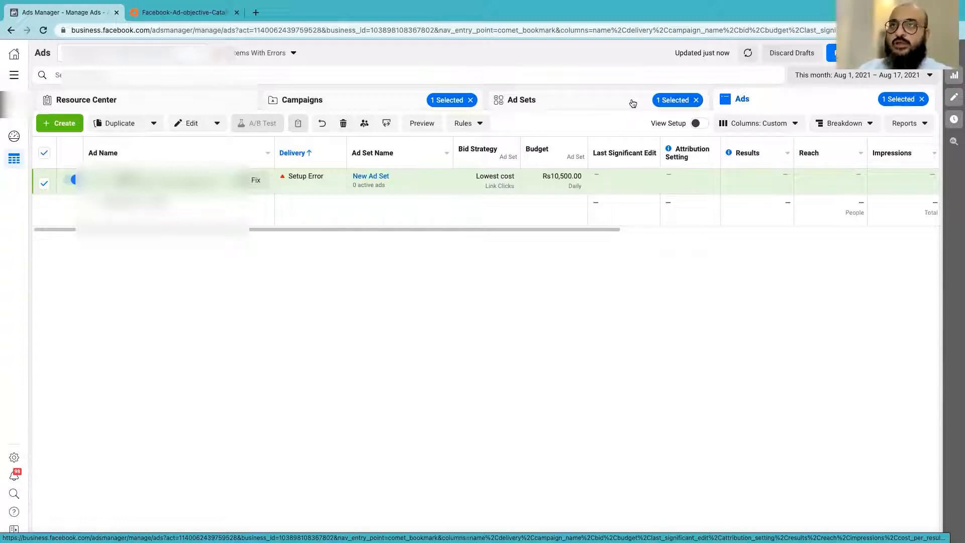
pyautogui.click(550, 101)
pyautogui.click(382, 100)
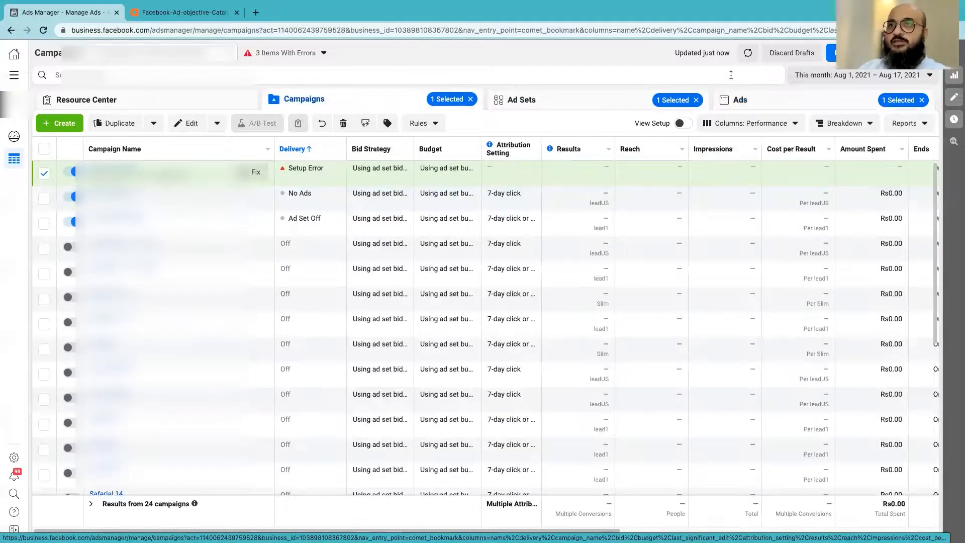
pyautogui.click(790, 55)
pyautogui.click(567, 237)
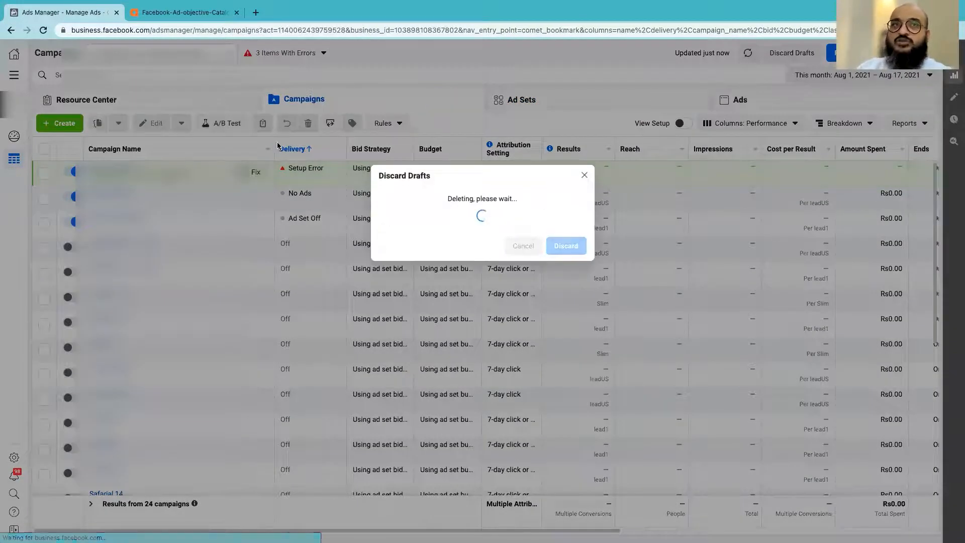
# Step: Examine the Store traffic objective's description and Facebook Page requirements in a new campaign setup, and leave without creating the campaign
pyautogui.click(66, 126)
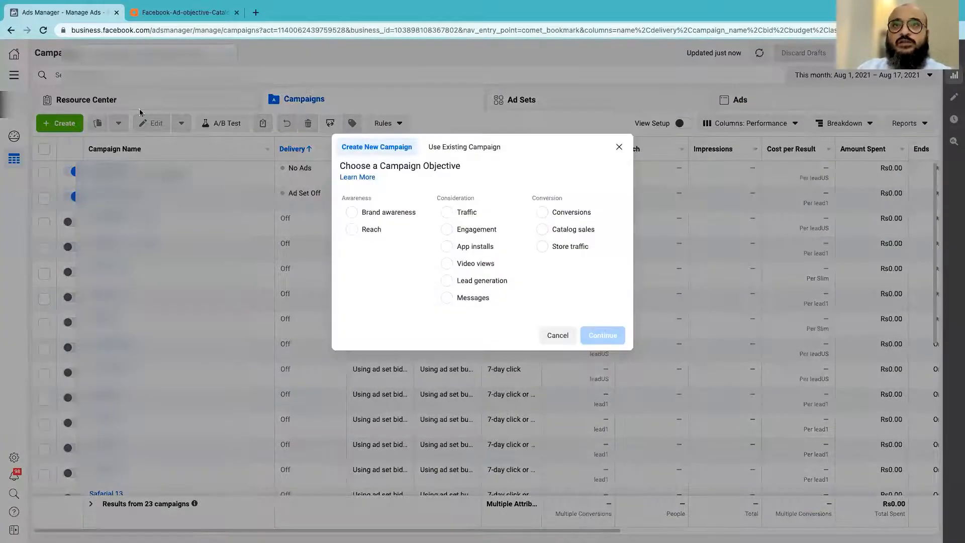
pyautogui.click(554, 246)
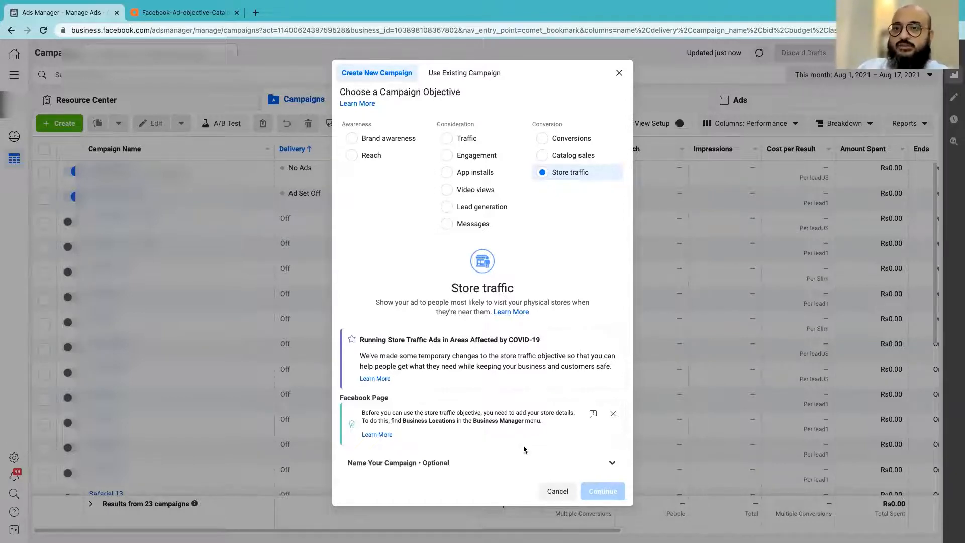
pyautogui.moveTo(517, 174)
pyautogui.click(586, 173)
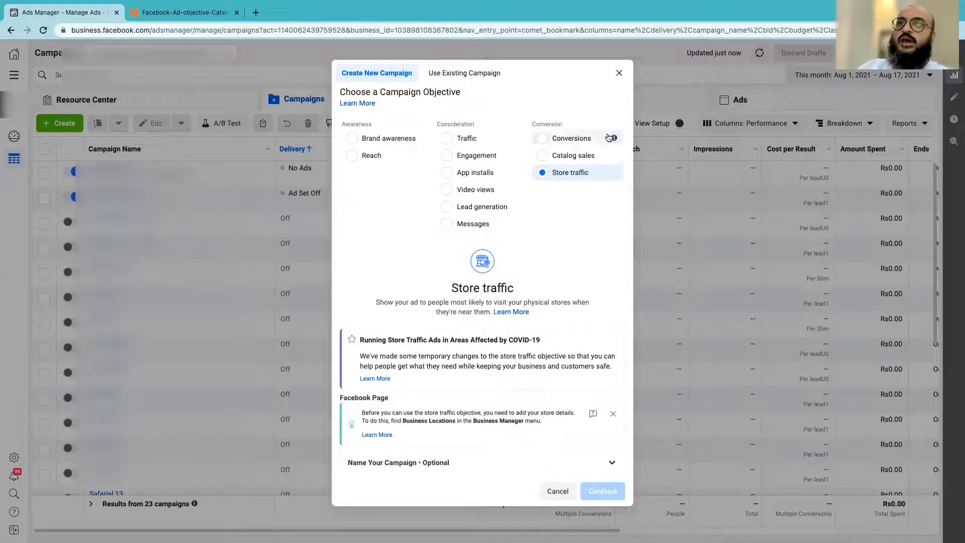
pyautogui.click(619, 74)
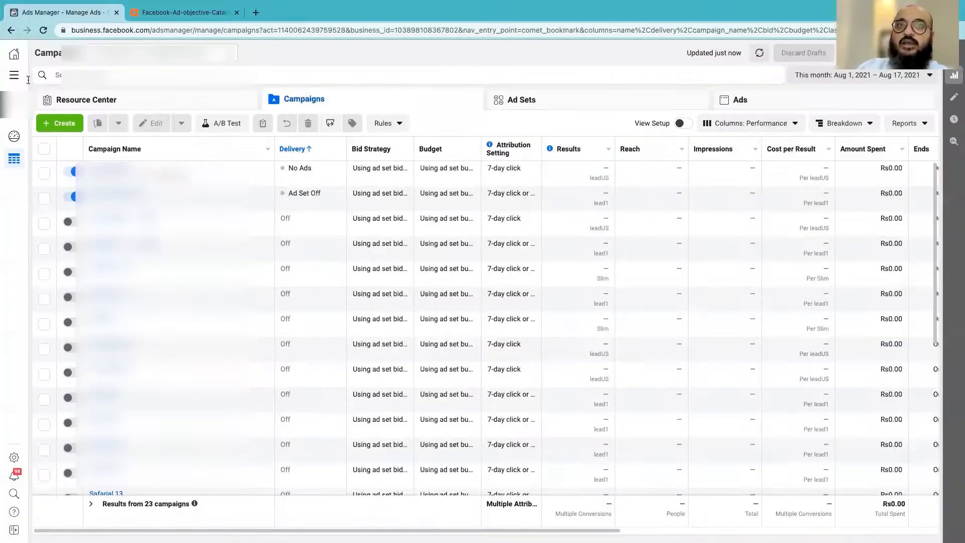
# Step: Open the full list of business tools and look through its Manage Business, Advertise, Analyze and Report, and commerce sections
pyautogui.click(13, 80)
pyautogui.scroll(-5, 100, 418)
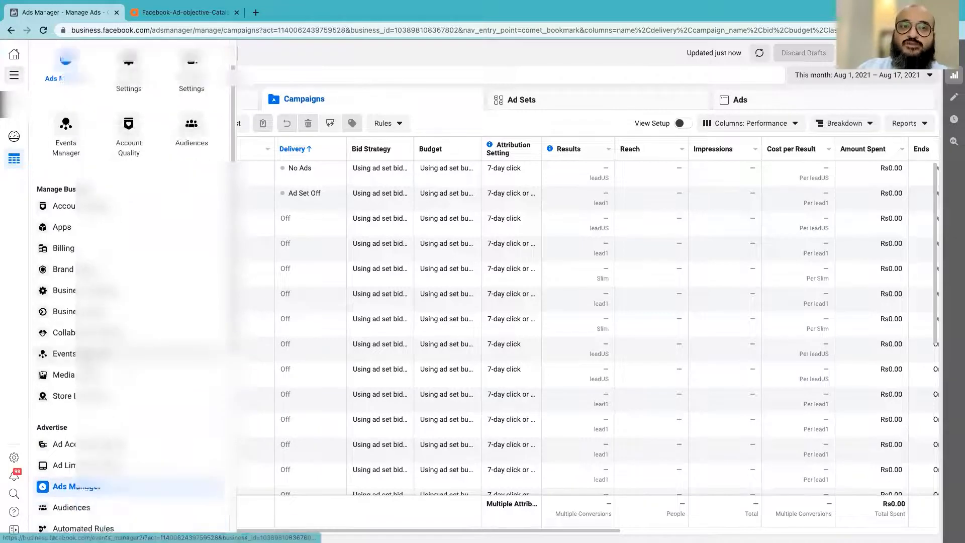
pyautogui.scroll(-3, 115, 495)
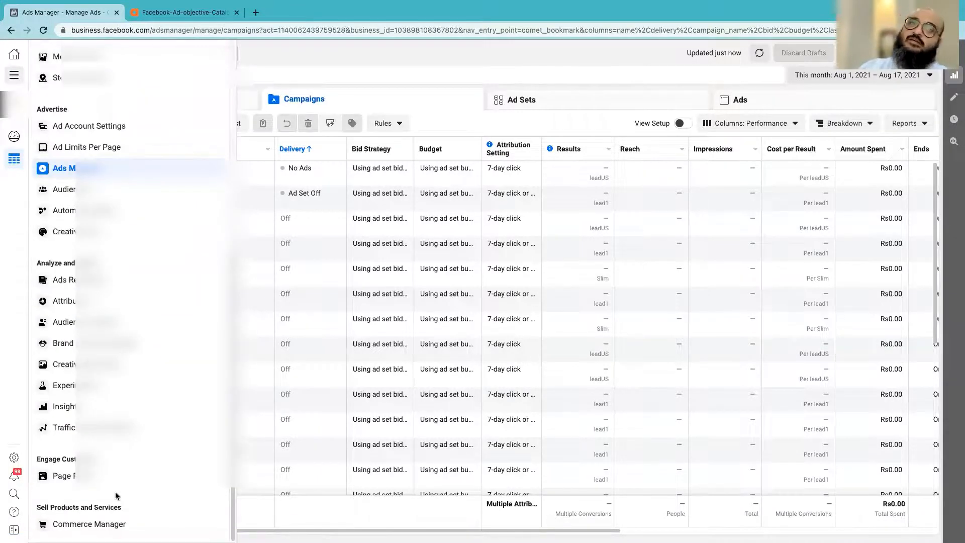
pyautogui.scroll(5, 115, 496)
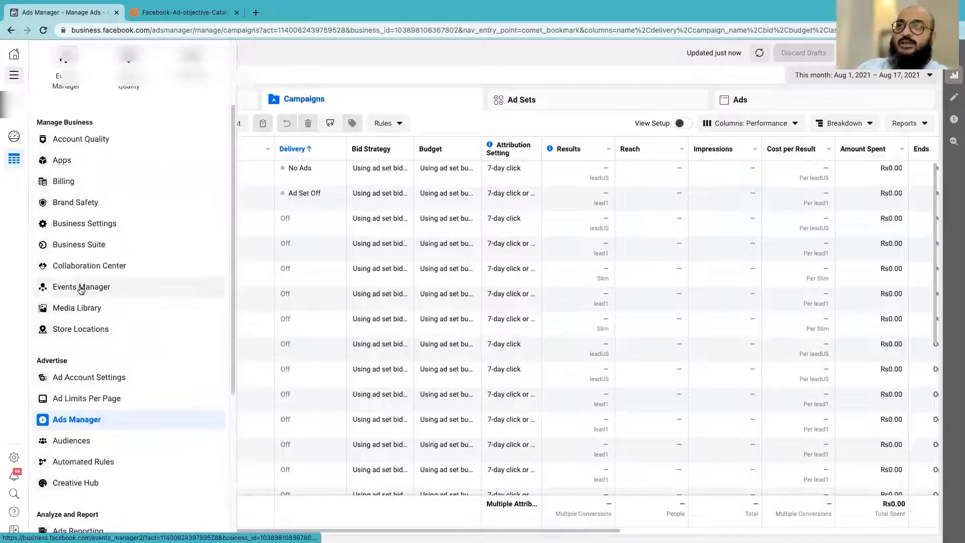
pyautogui.scroll(-4, 80, 290)
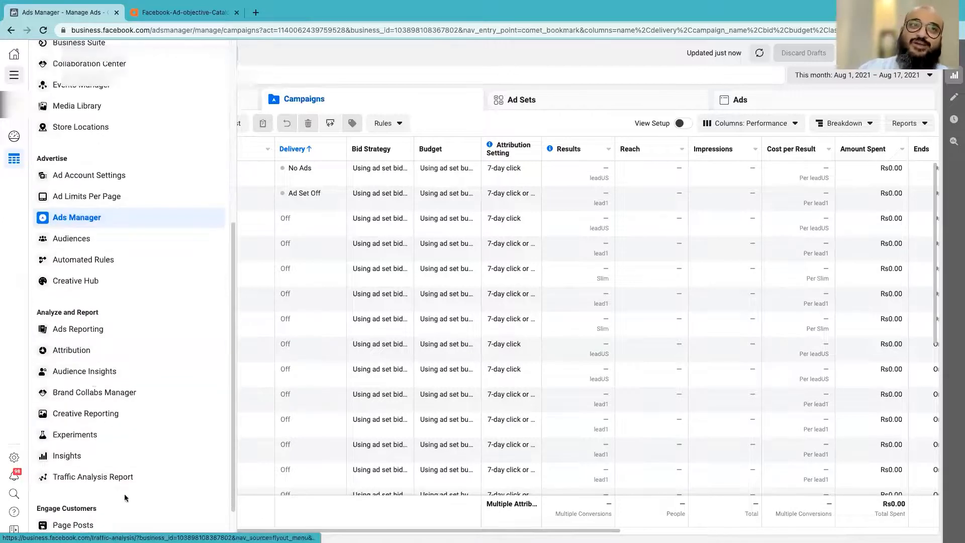
pyautogui.scroll(6, 125, 495)
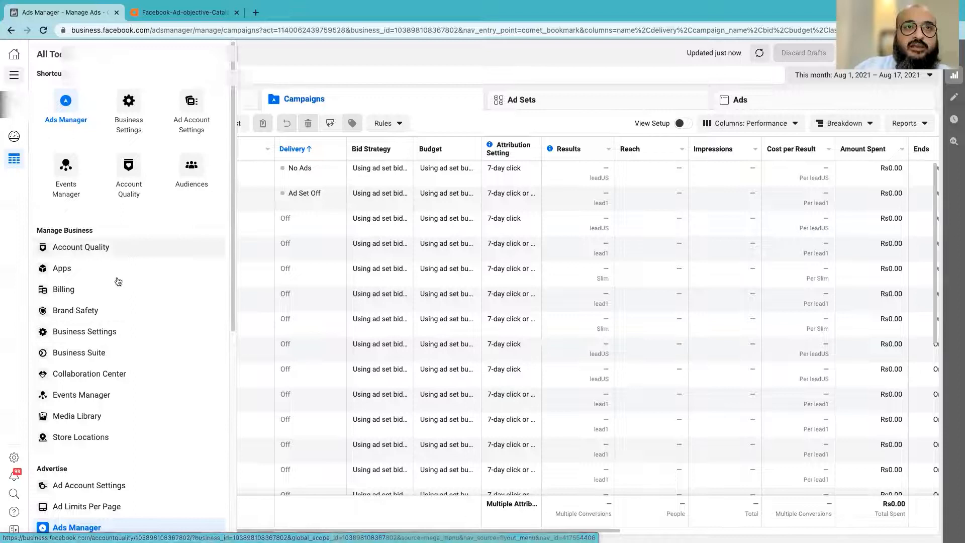
pyautogui.scroll(-2, 131, 380)
pyautogui.scroll(-2, 129, 385)
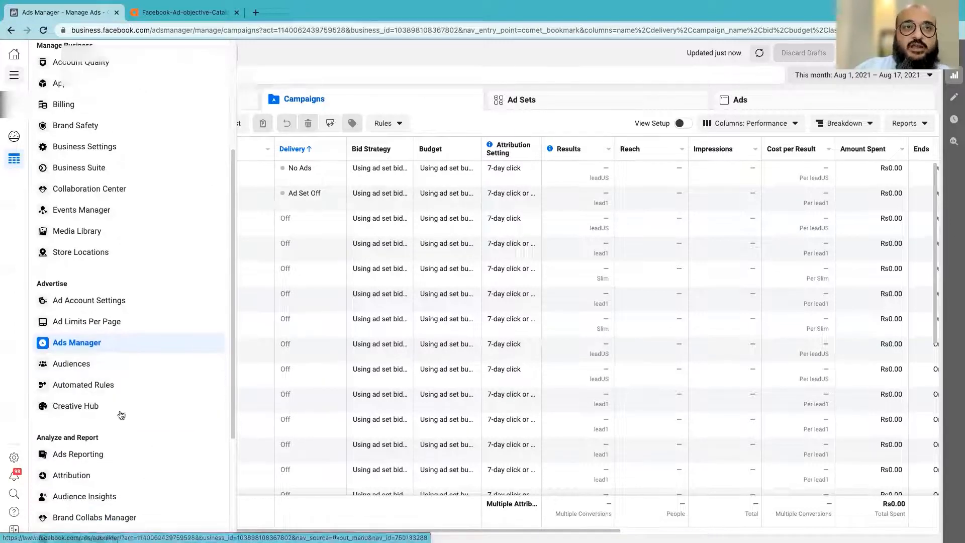
pyautogui.scroll(5, 91, 354)
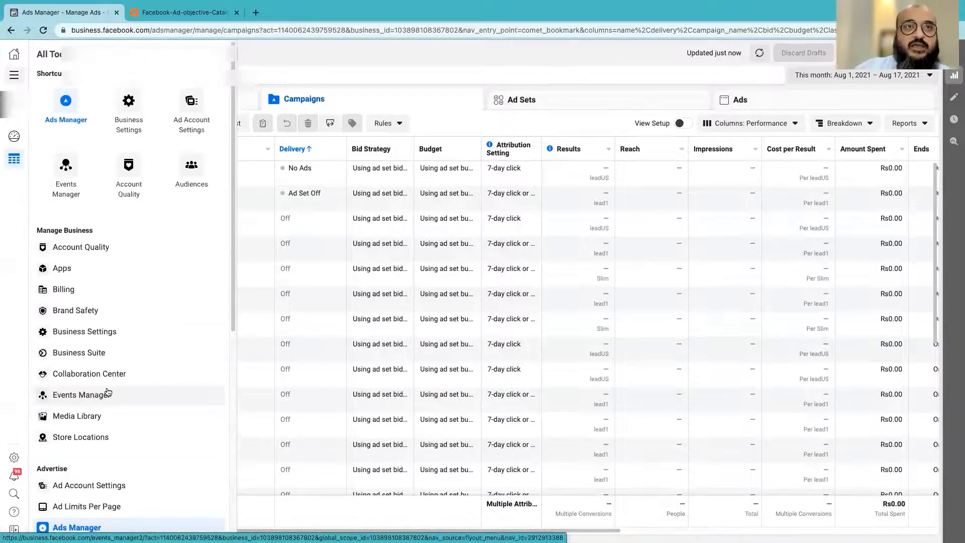
pyautogui.scroll(-7, 131, 447)
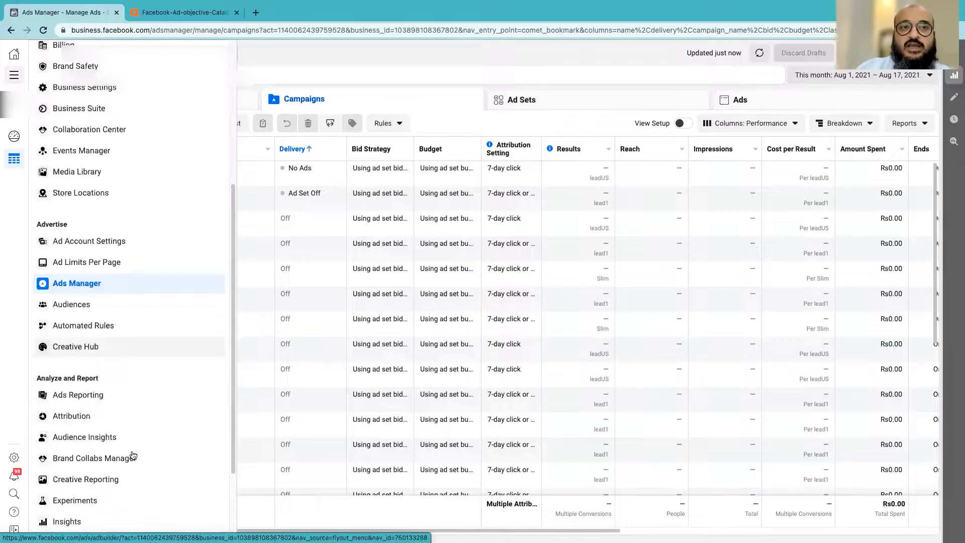
pyautogui.scroll(7, 132, 451)
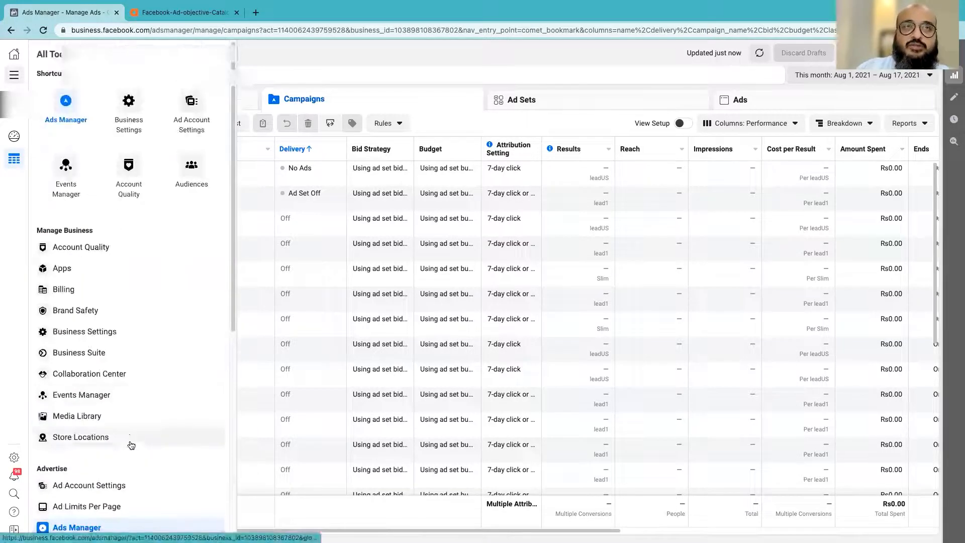